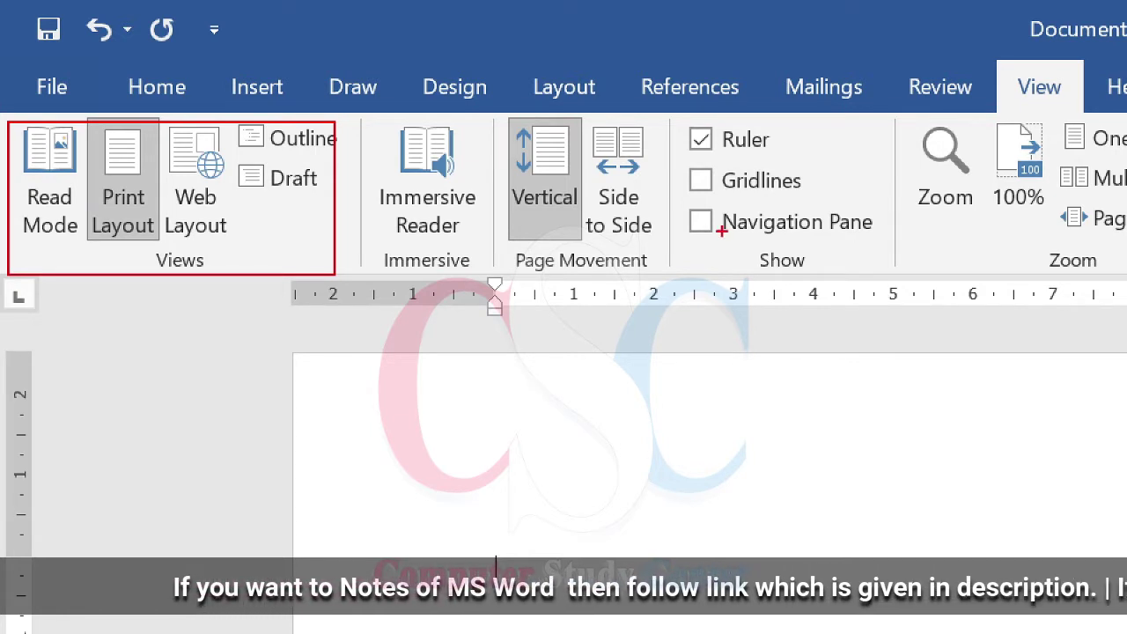
Step: Insert five paragraphs of sample text into the document with =rand()
mouse_move(499, 114)
mouse_down()
mouse_move(635, 202)
mouse_move(899, 273)
mouse_up()
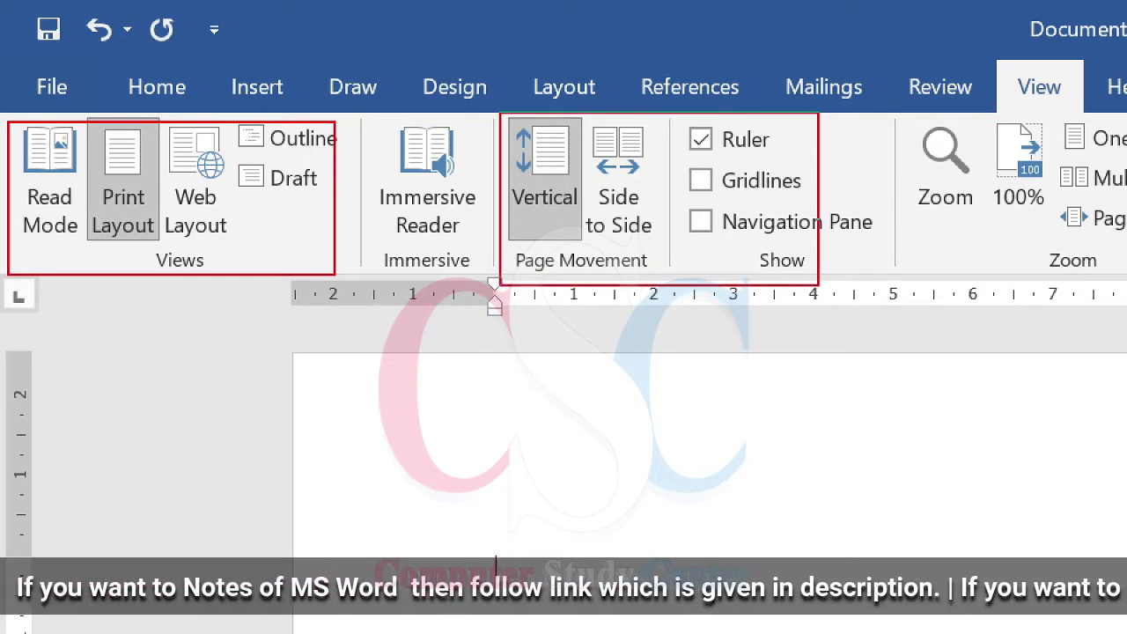
drag(670, 363, 705, 287)
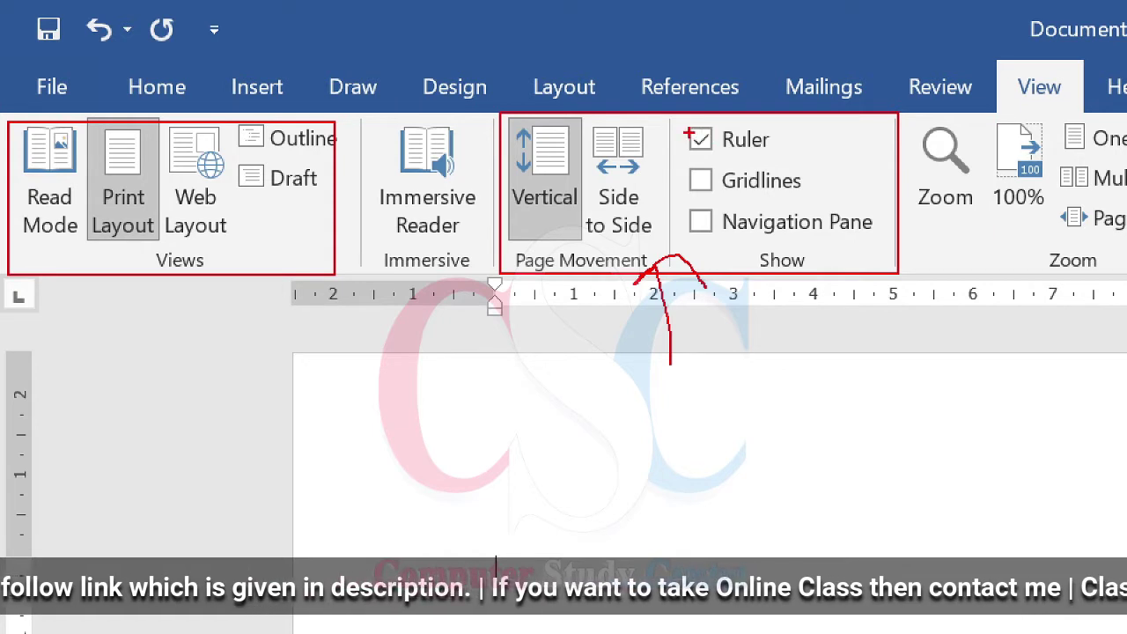
mouse_move(684, 124)
mouse_down()
mouse_move(776, 238)
mouse_move(883, 255)
mouse_up()
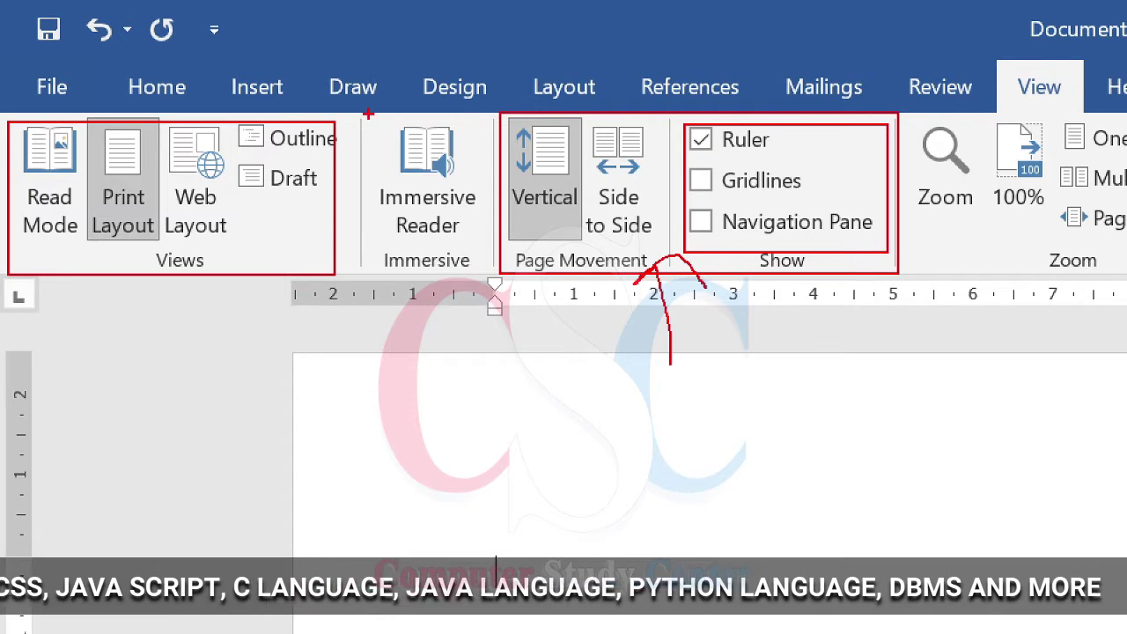
mouse_move(368, 113)
mouse_down()
mouse_move(465, 290)
mouse_move(490, 281)
mouse_up()
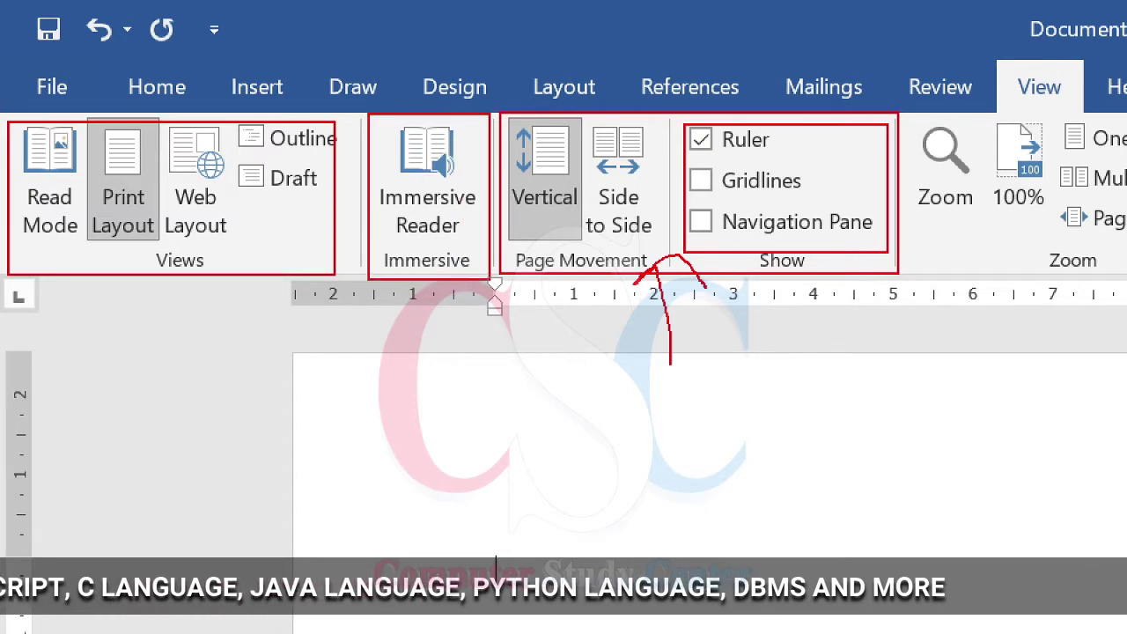
drag(385, 296, 457, 242)
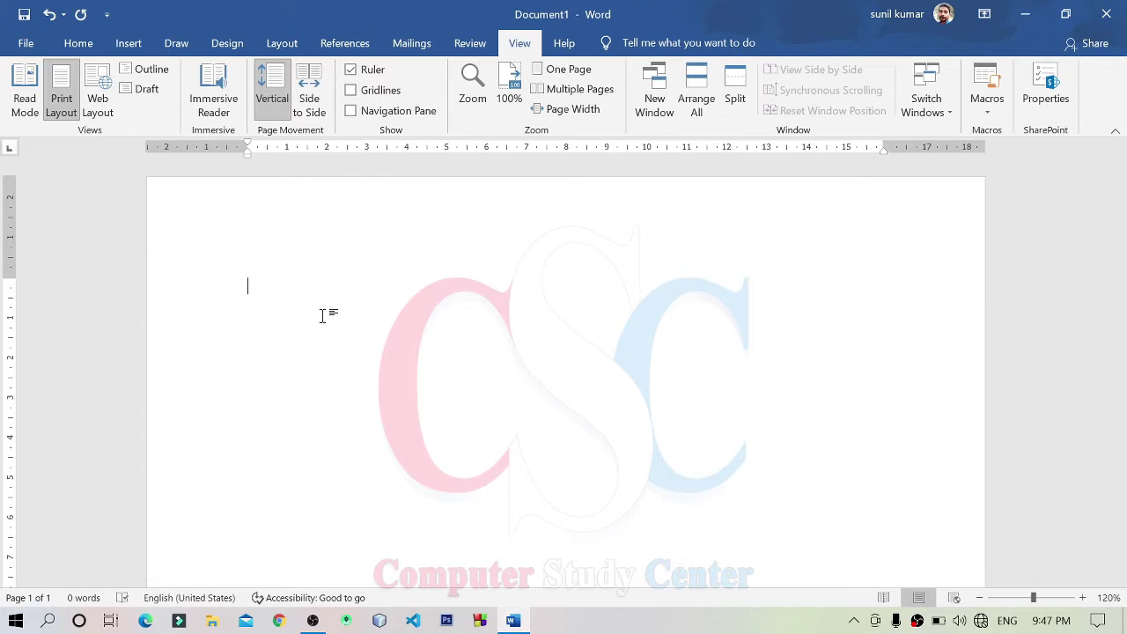
text(=)
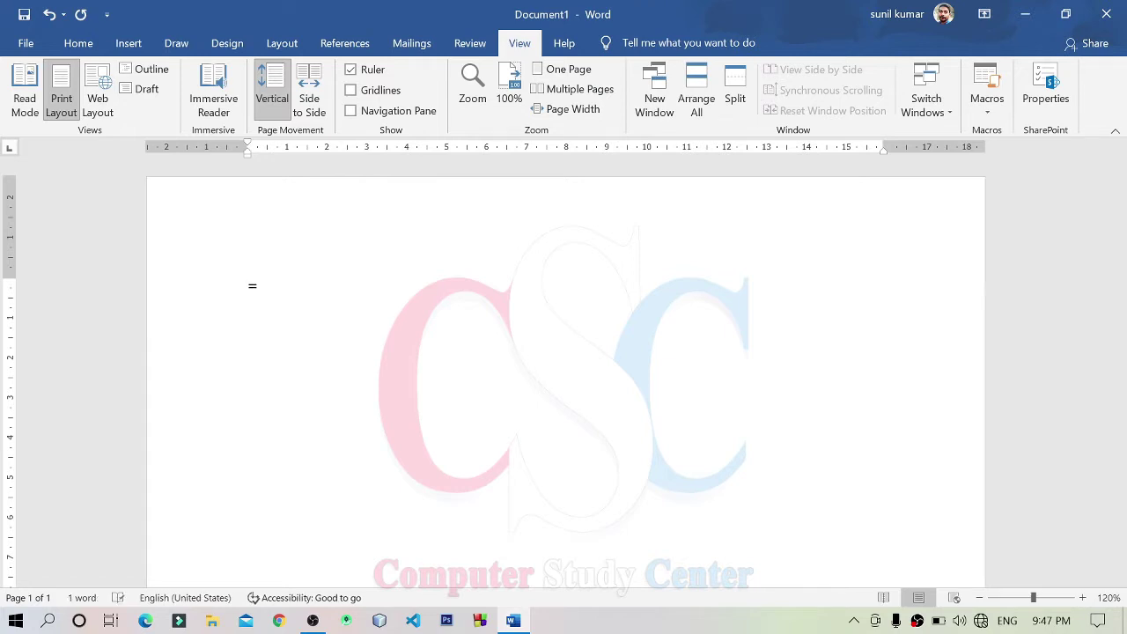
text(rand())
key(Return)
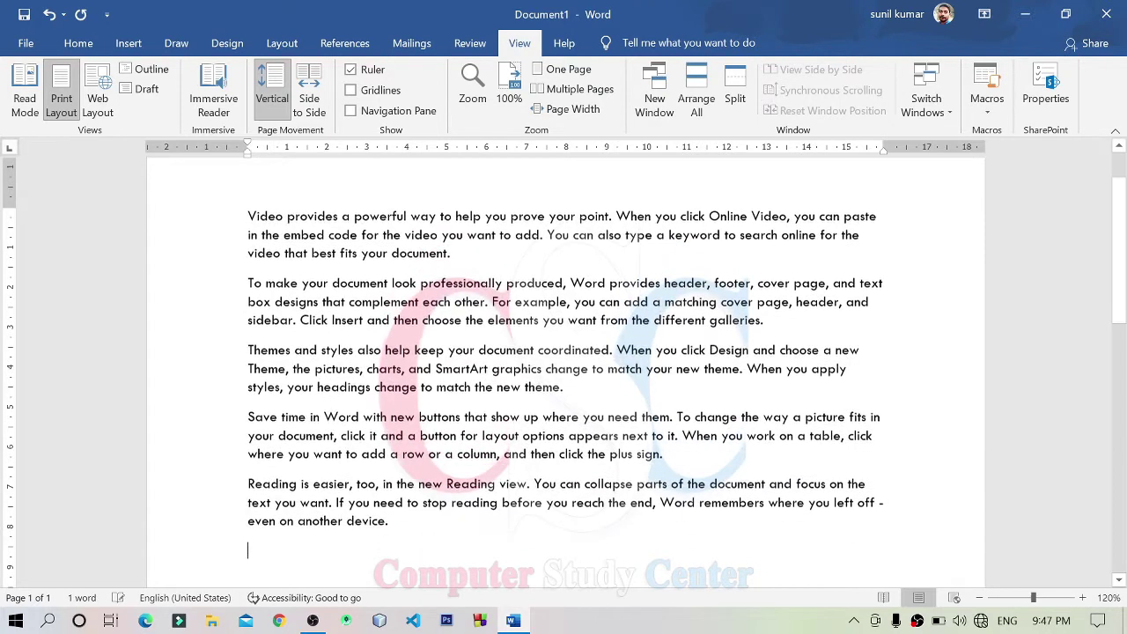
Step: Enlarge the font and justify all the text, then zoom the page to 130%
key(ctrl+a)
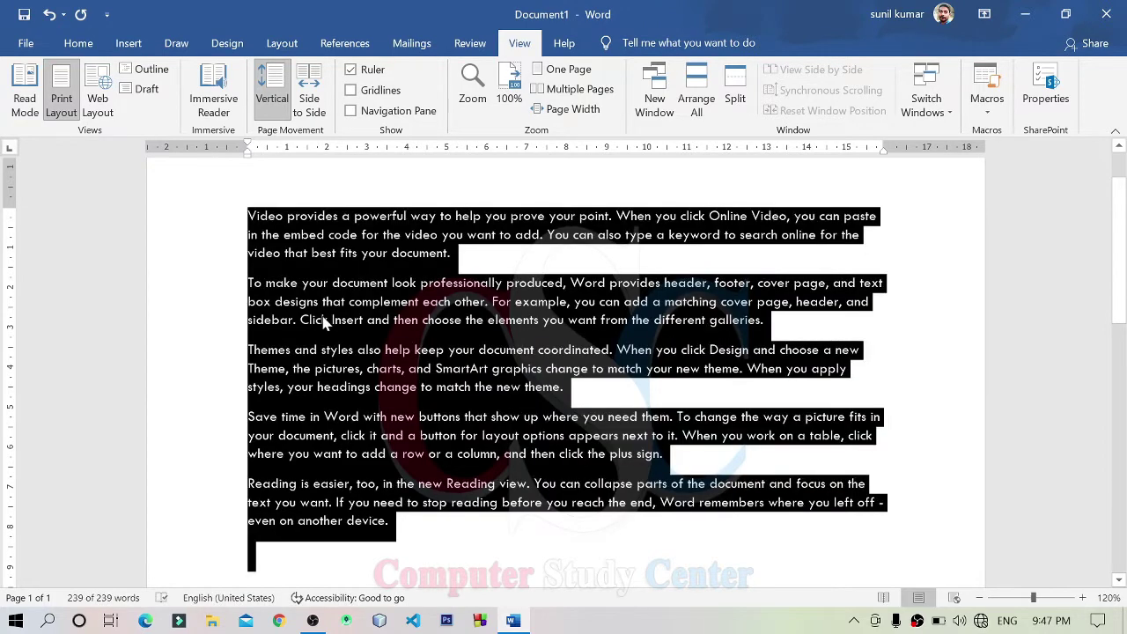
key(ctrl+shift+period)
key(ctrl+shift+period)
key(ctrl+shift+period)
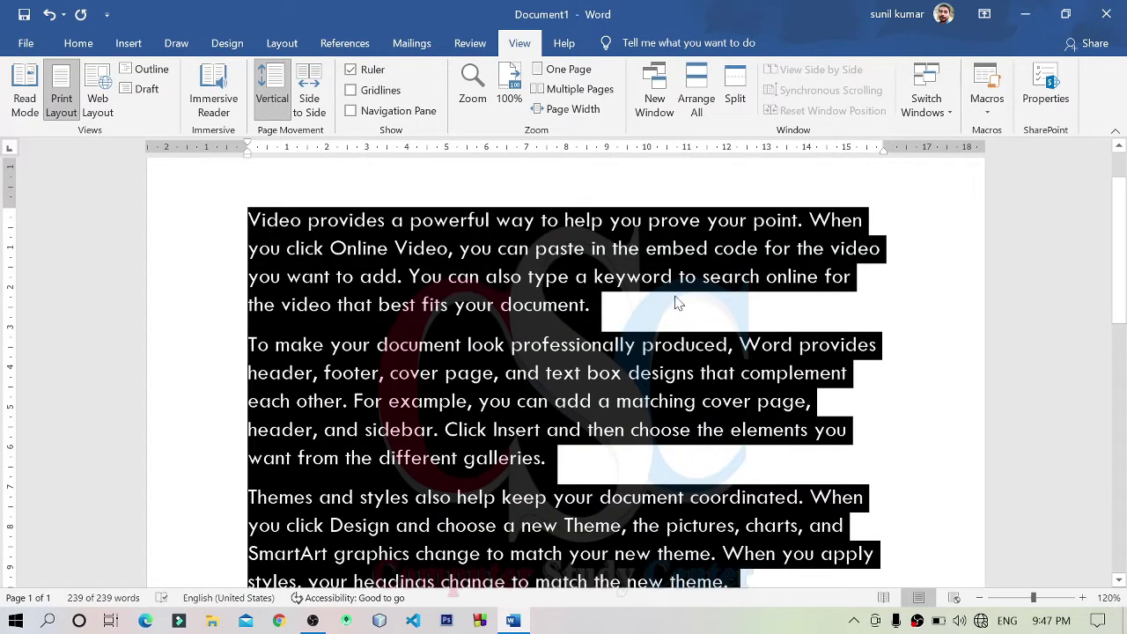
key(ctrl+j)
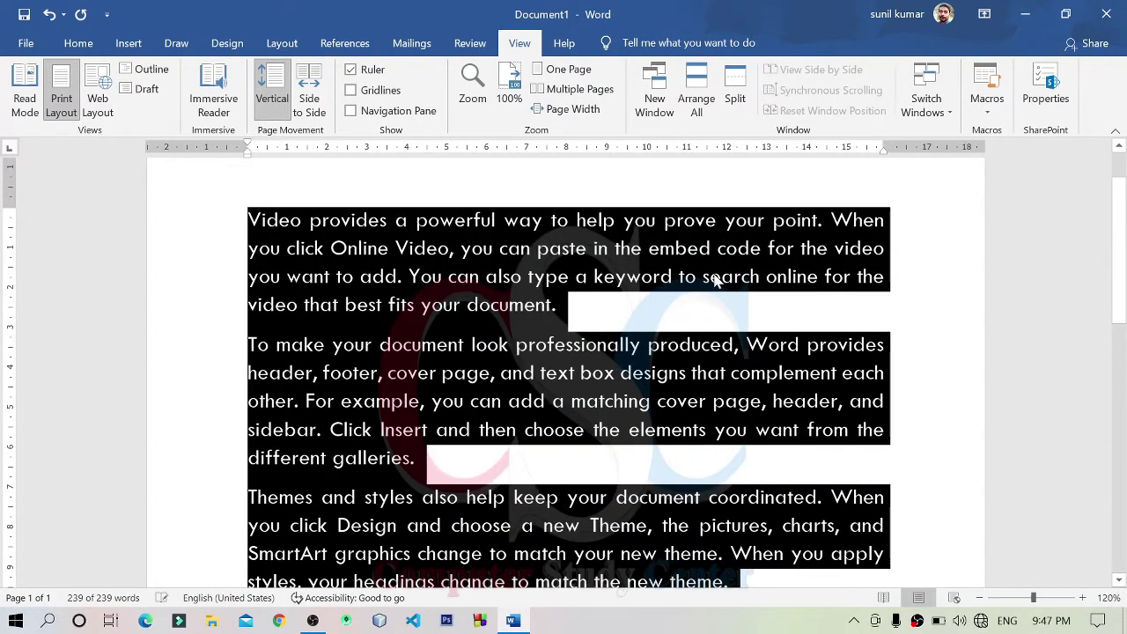
click(1082, 598)
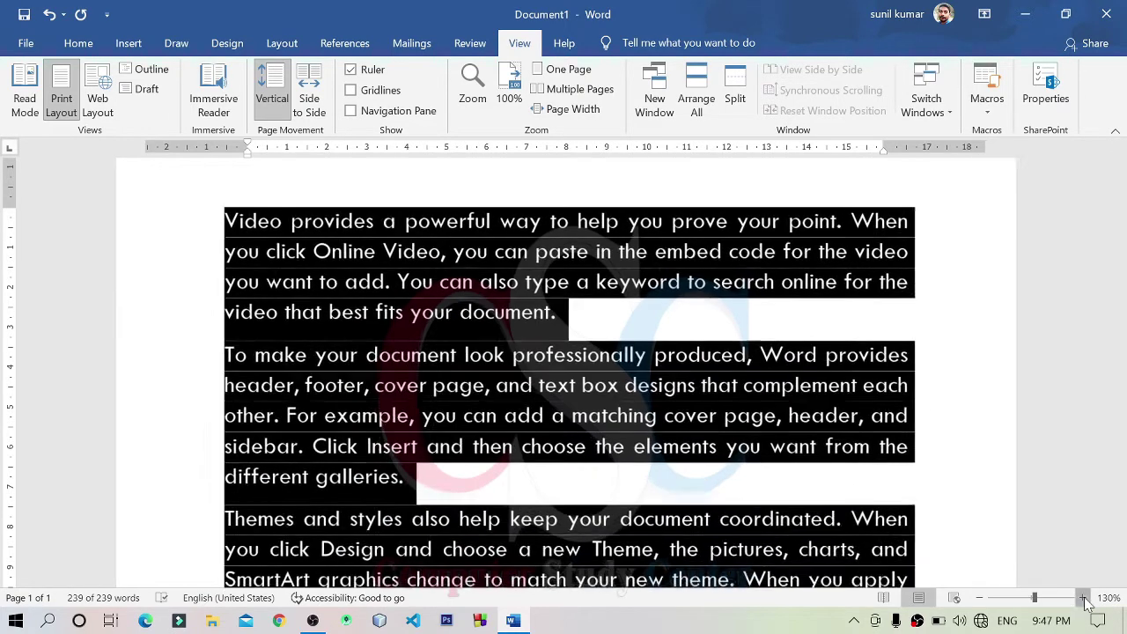
click(854, 480)
scroll(564, 370, down, 10)
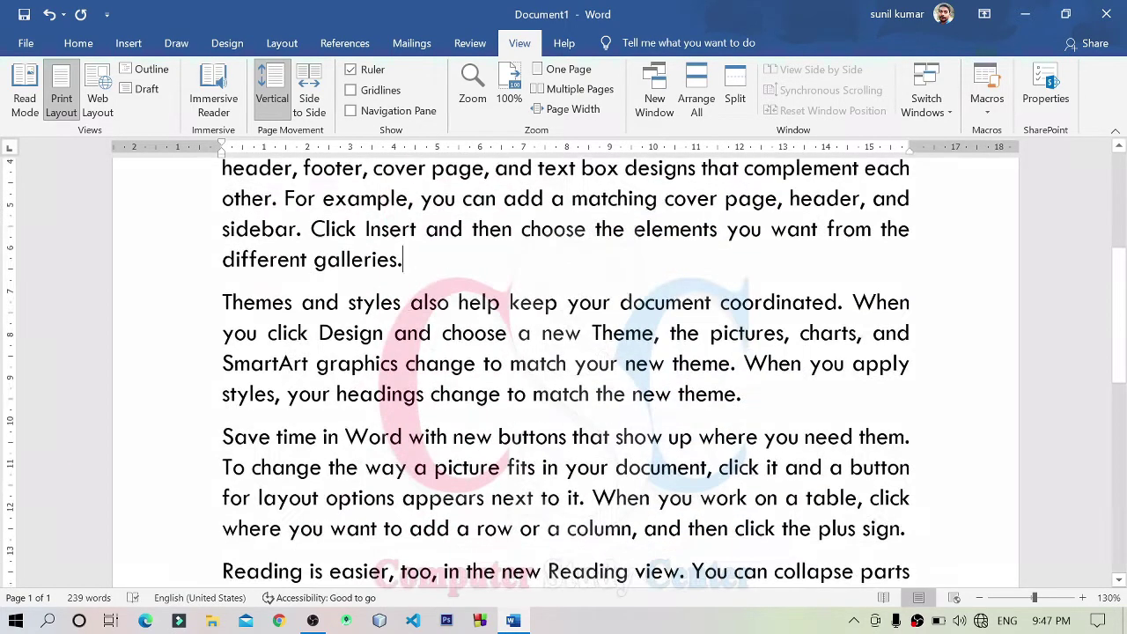
scroll(564, 370, up, 10)
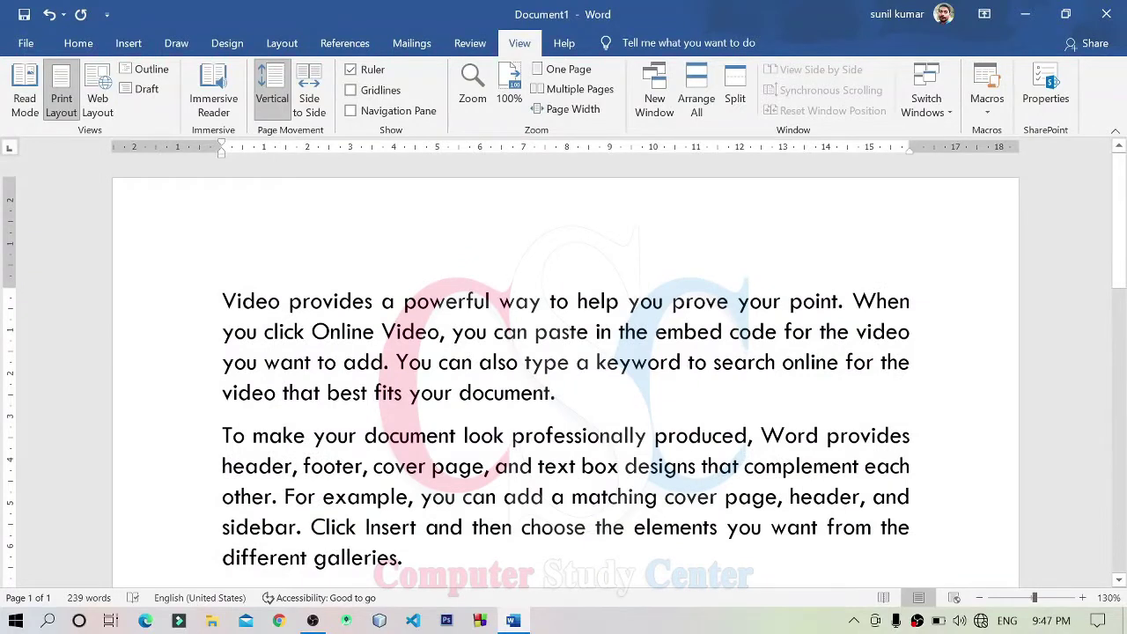
Step: Open the sample text in Immersive Reader and scroll through it
click(216, 93)
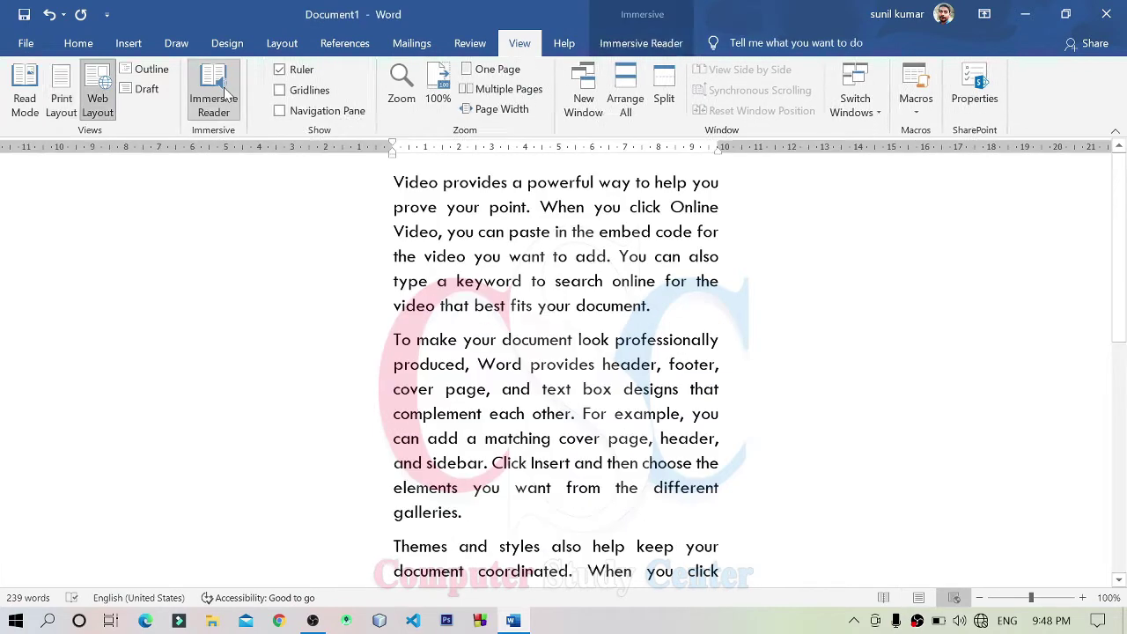
scroll(555, 370, down, 1)
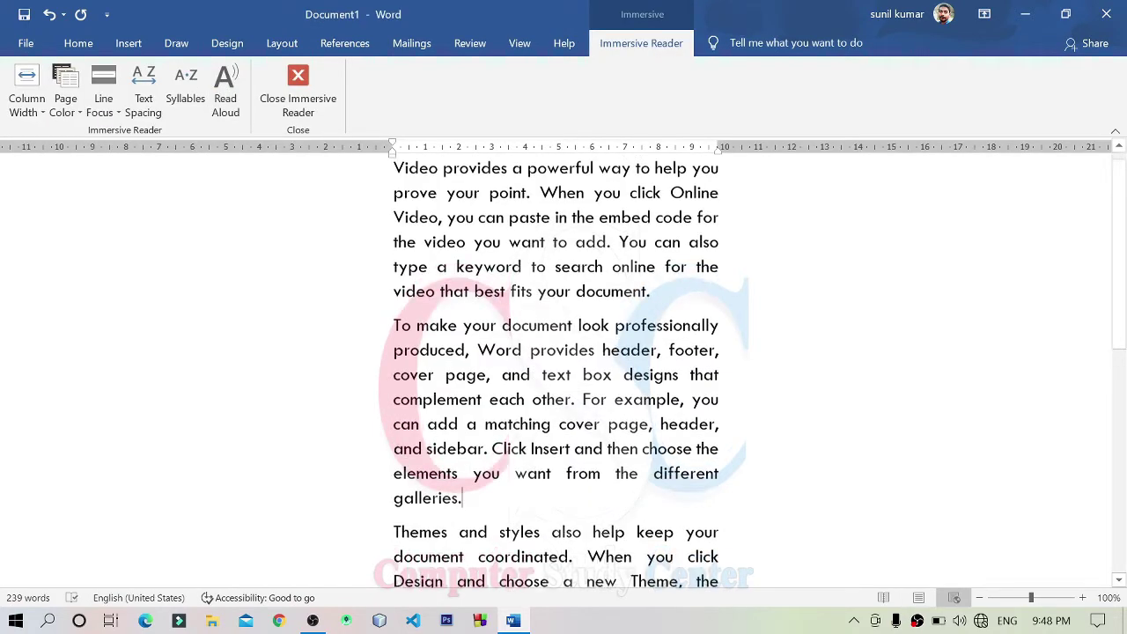
scroll(555, 370, down, 3)
scroll(556, 369, down, 1)
scroll(556, 370, down, 2)
scroll(556, 370, up, 3)
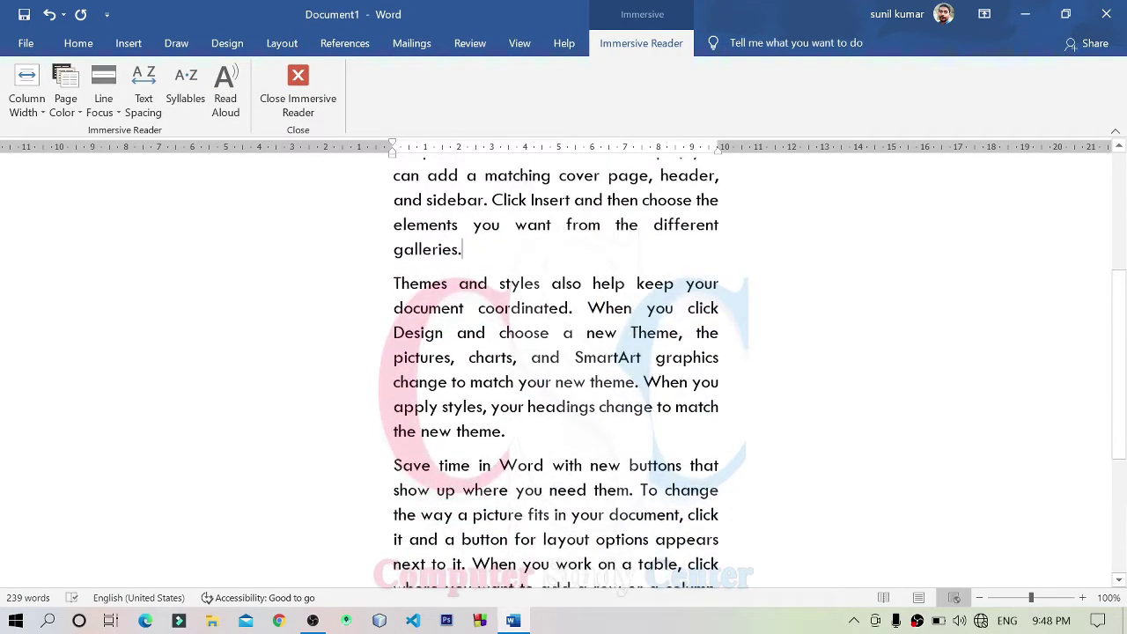
scroll(556, 369, up, 4)
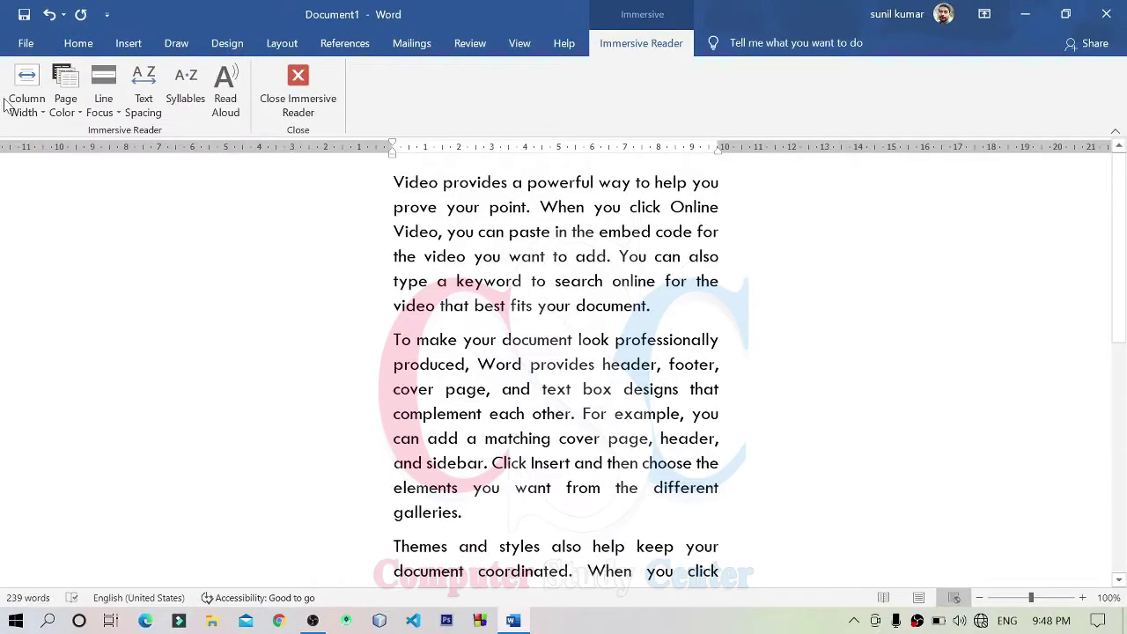
Step: Look over the Column Width choices, then close the list without changing it
click(29, 112)
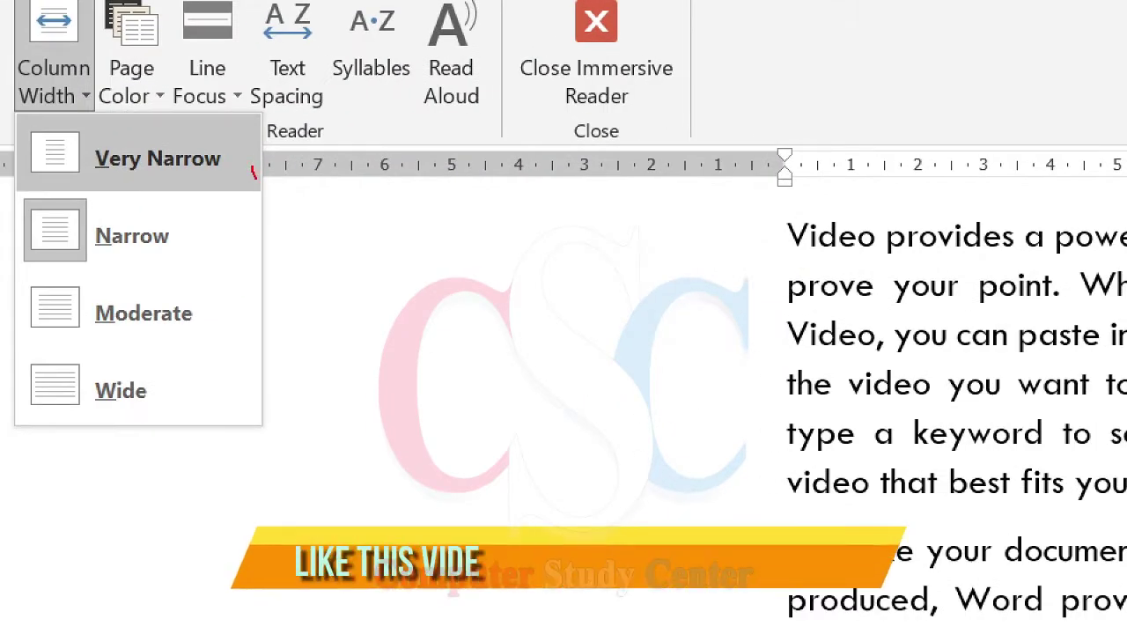
drag(253, 163, 383, 148)
drag(203, 234, 343, 213)
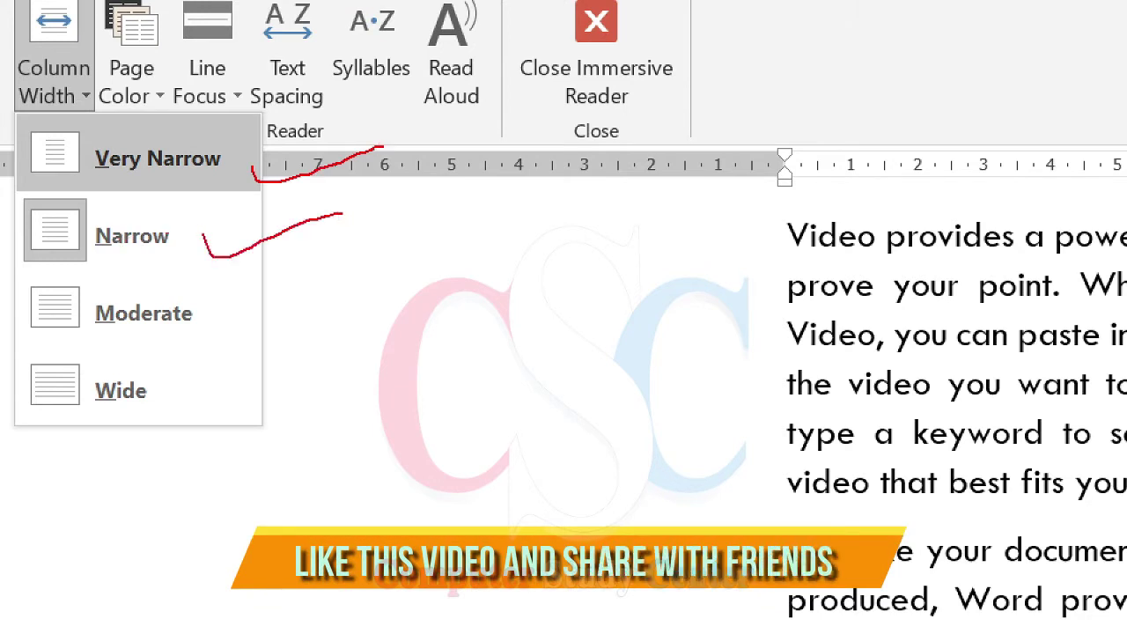
drag(225, 322, 378, 280)
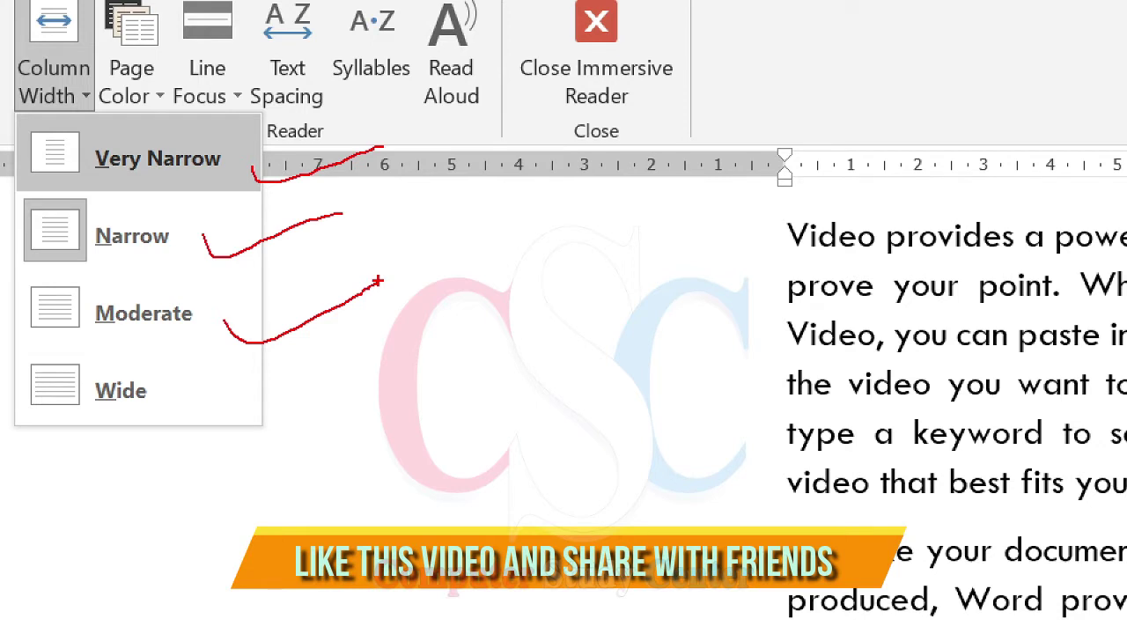
drag(204, 401, 375, 350)
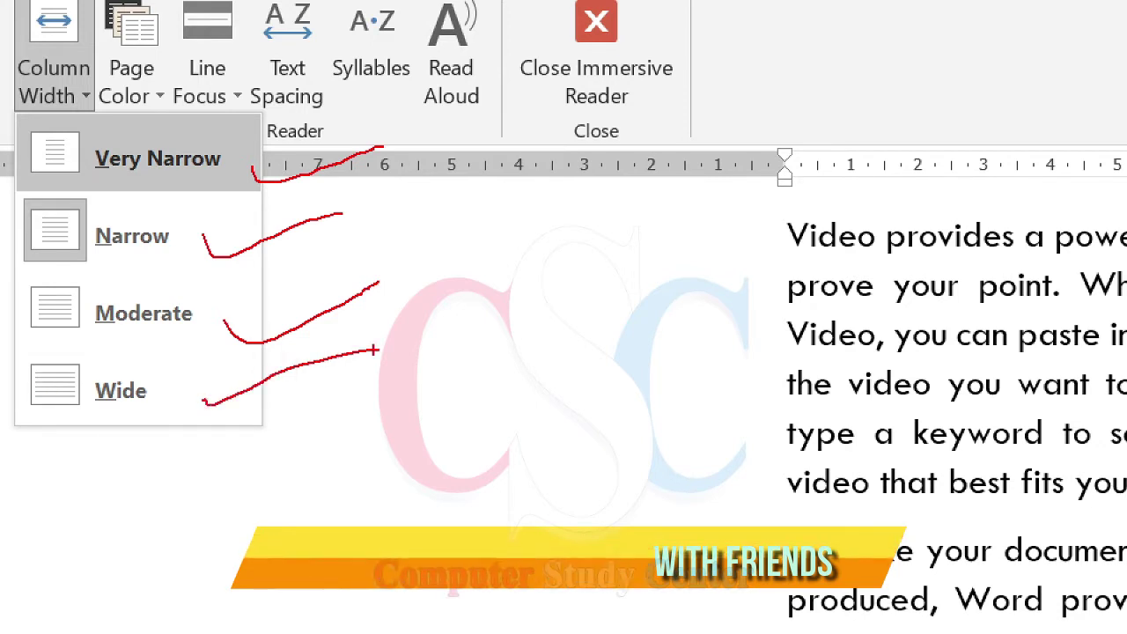
key(Escape)
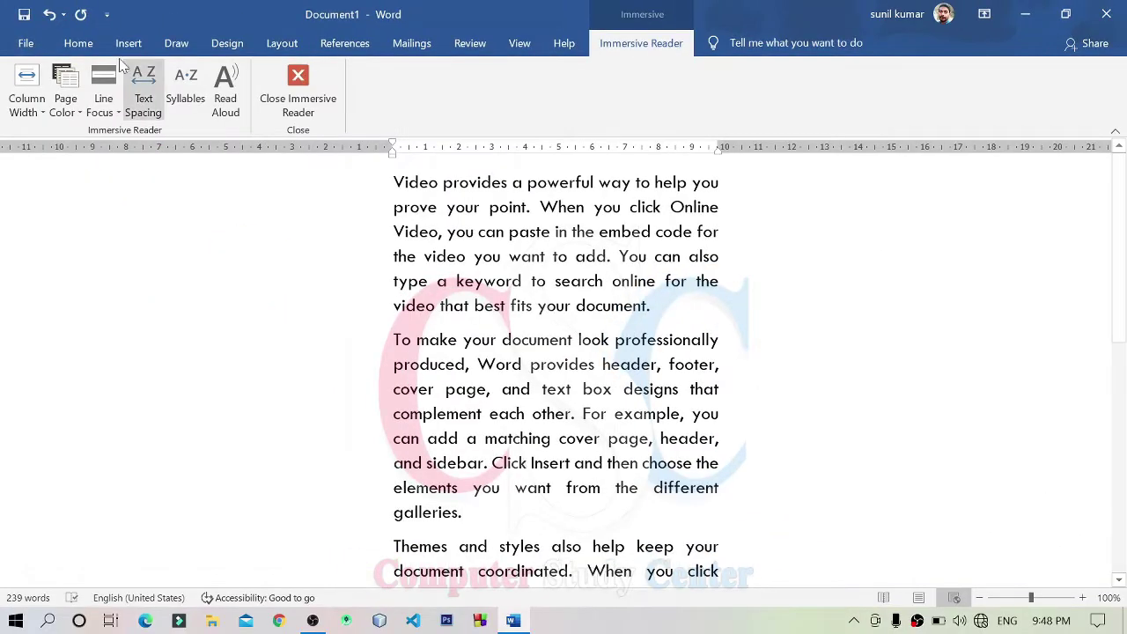
Step: Try Very Narrow, Narrow and Moderate column widths, finally settling on Wide
click(39, 113)
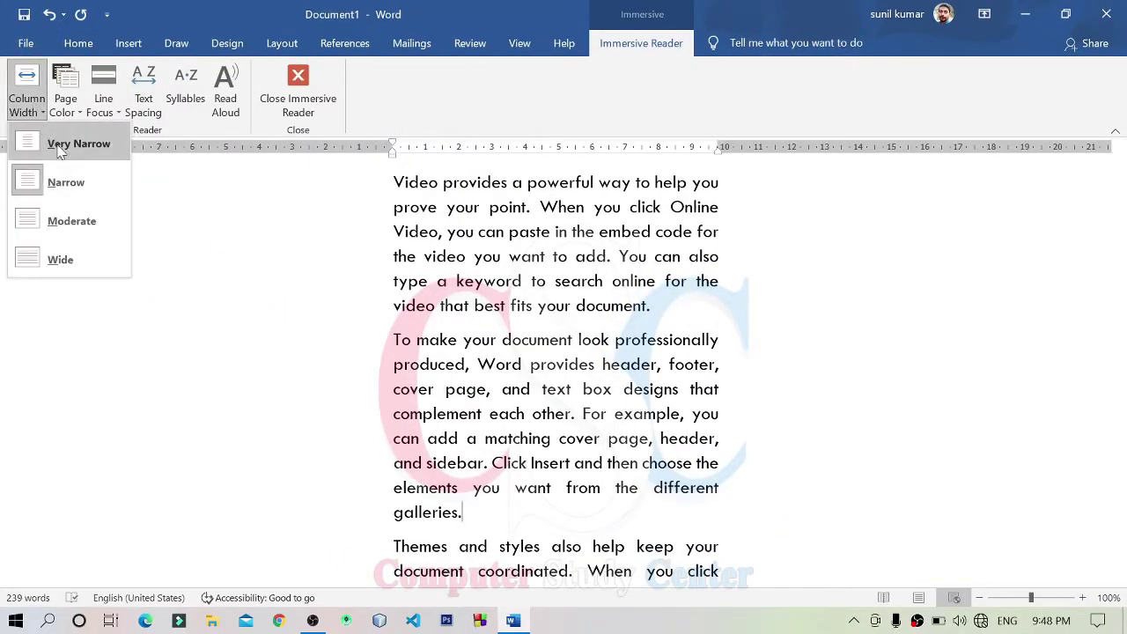
click(60, 144)
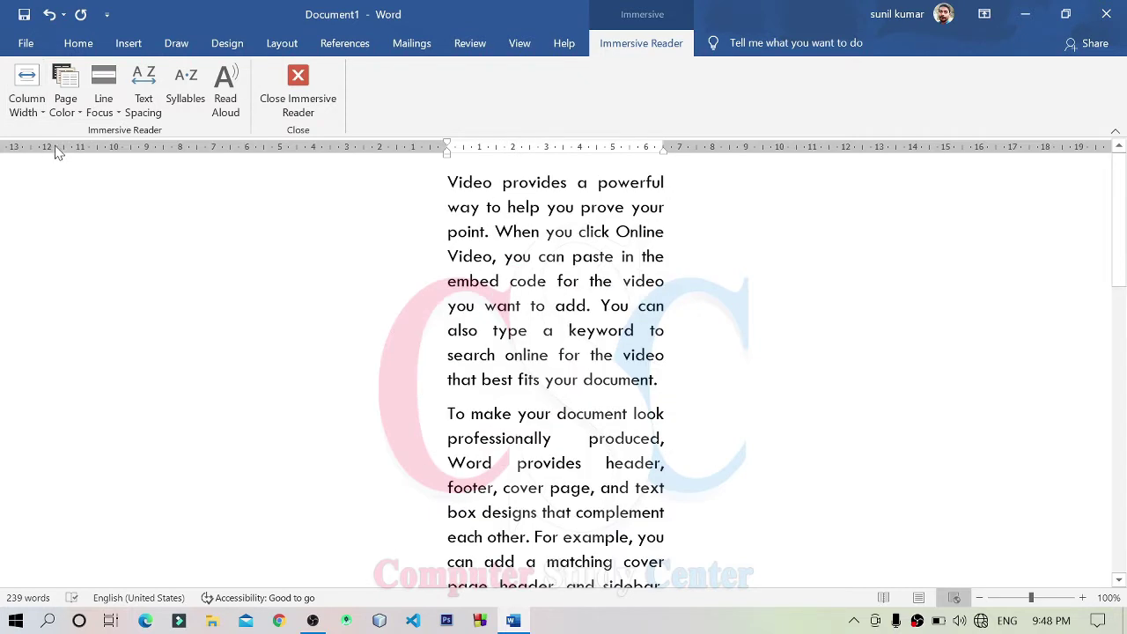
click(40, 114)
click(41, 182)
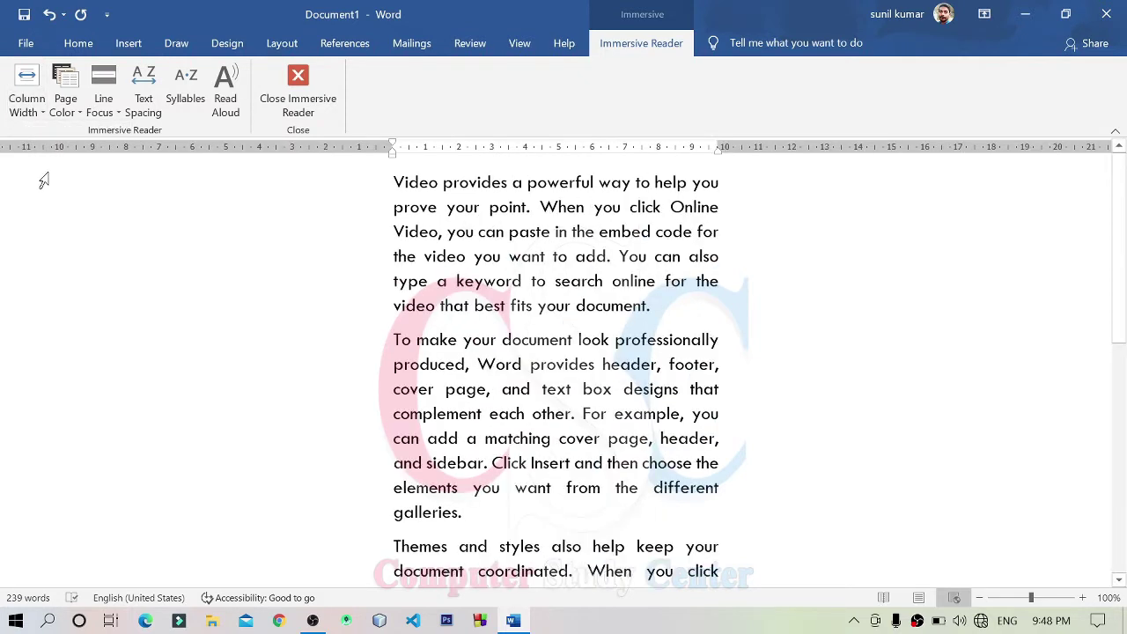
click(27, 104)
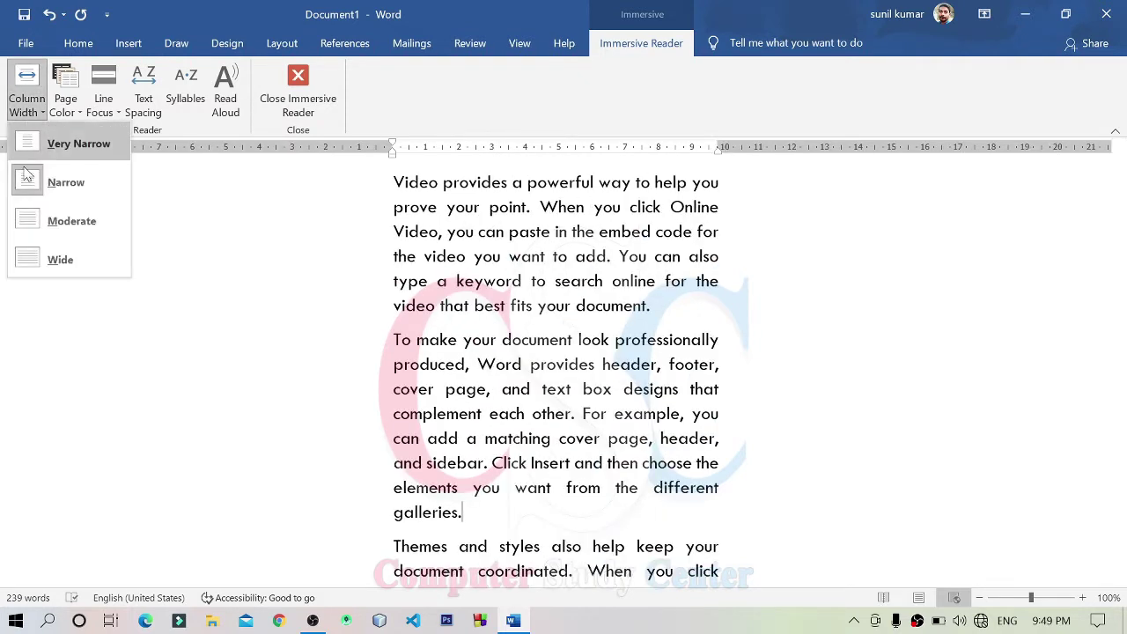
click(105, 221)
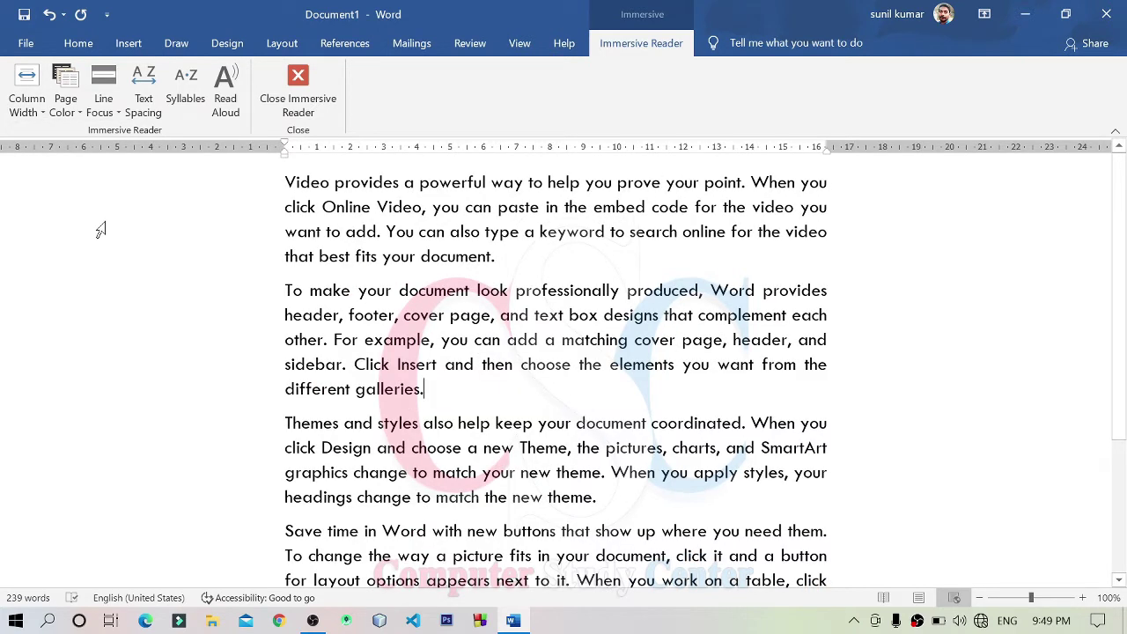
click(27, 97)
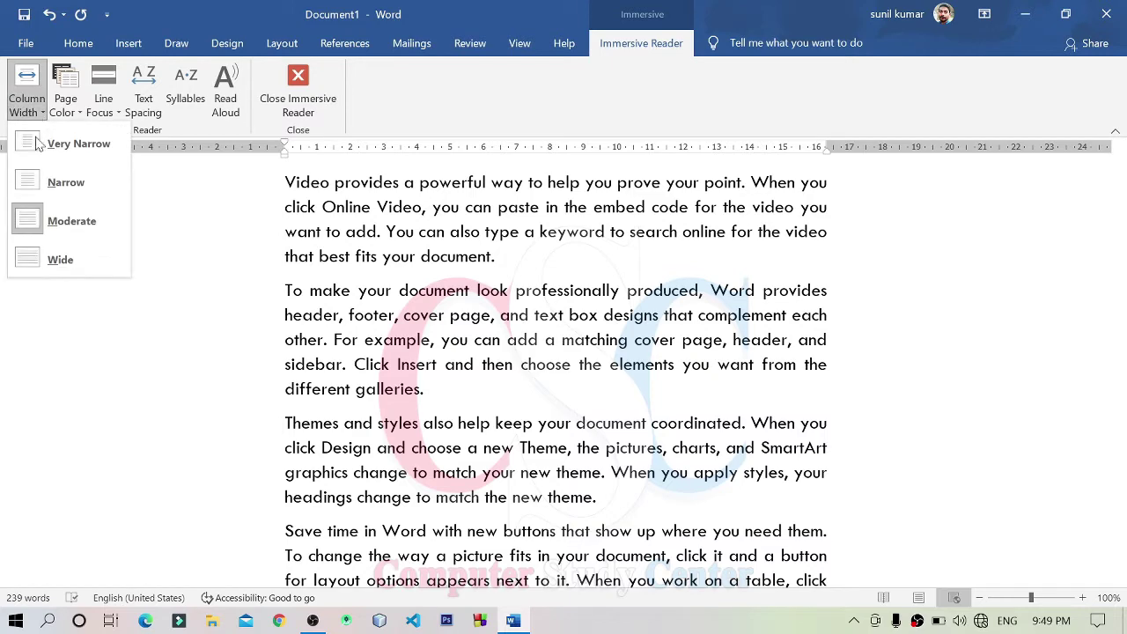
click(61, 260)
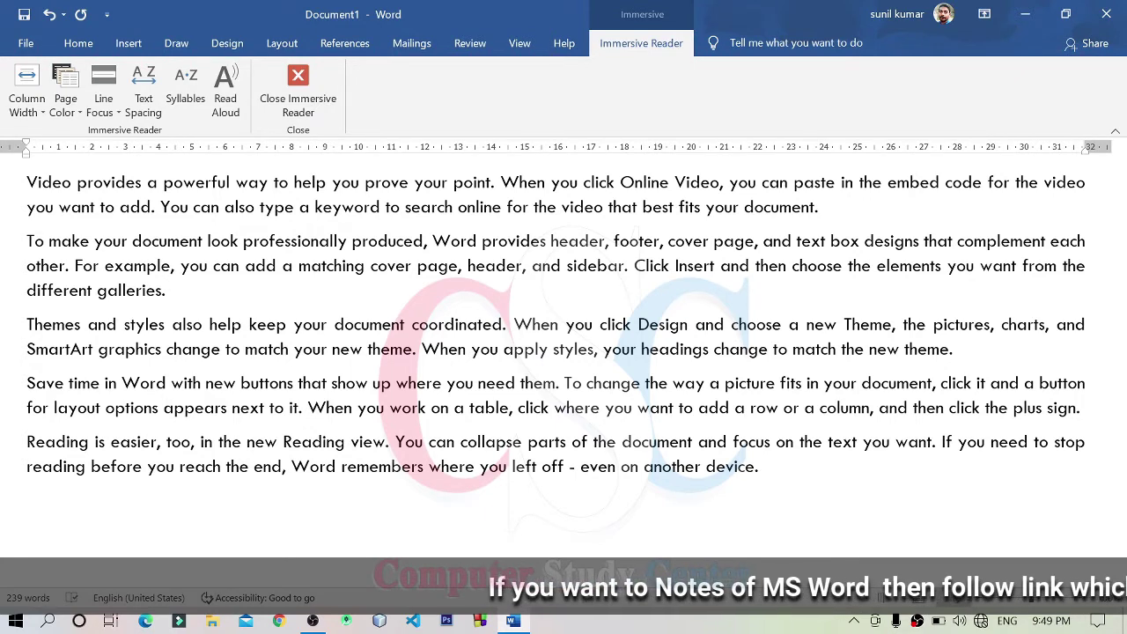
click(74, 110)
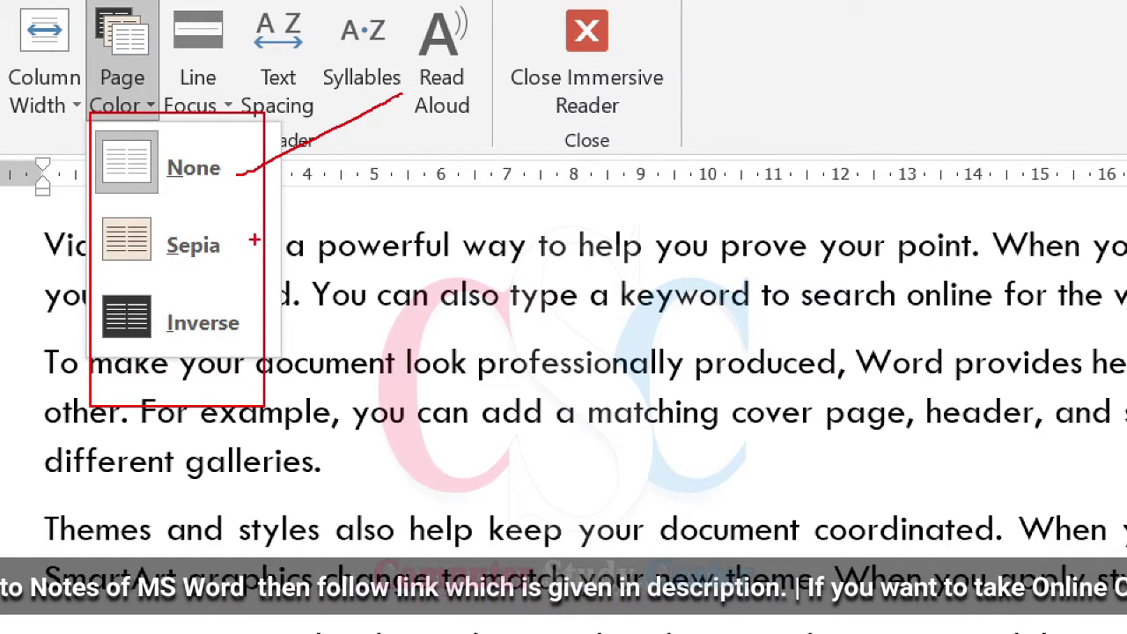
drag(244, 240, 424, 167)
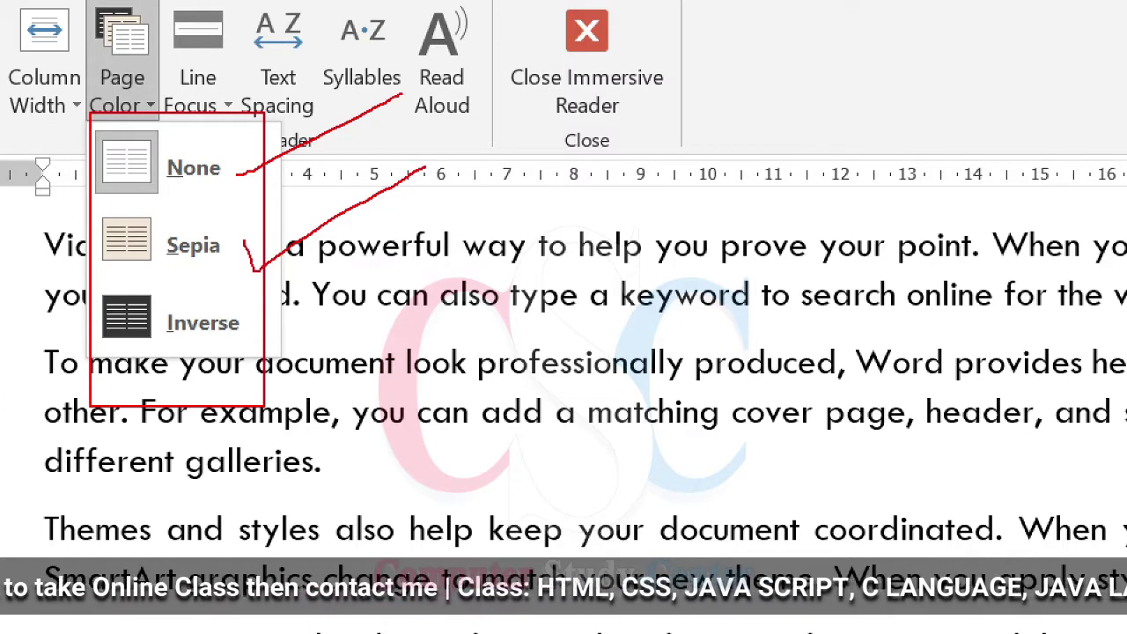
drag(246, 317, 412, 313)
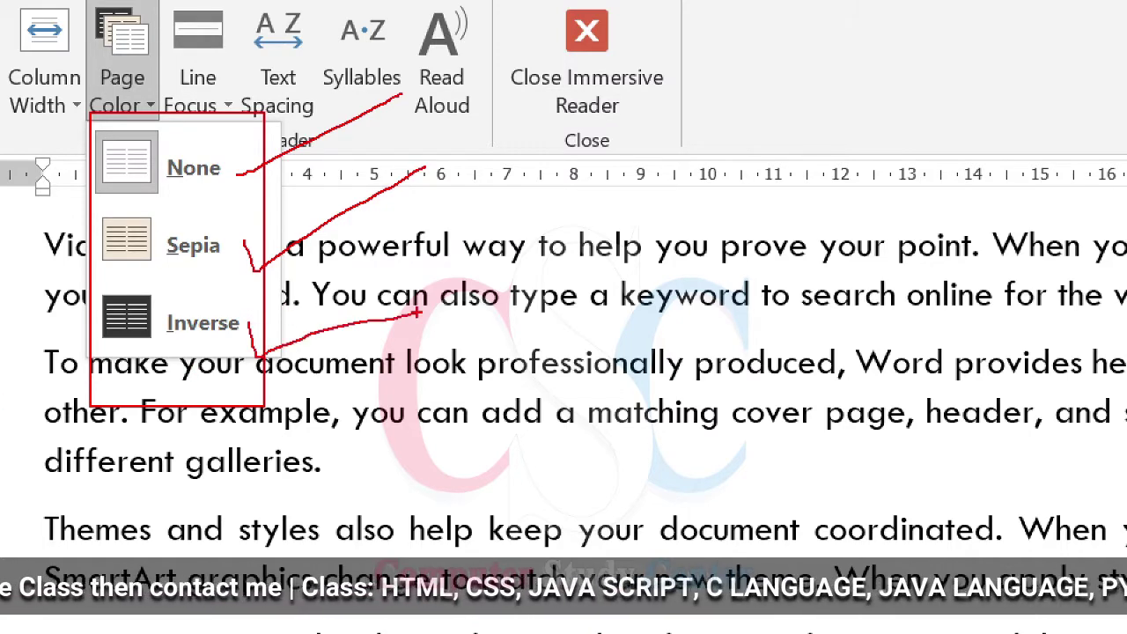
key(Escape)
key(Escape)
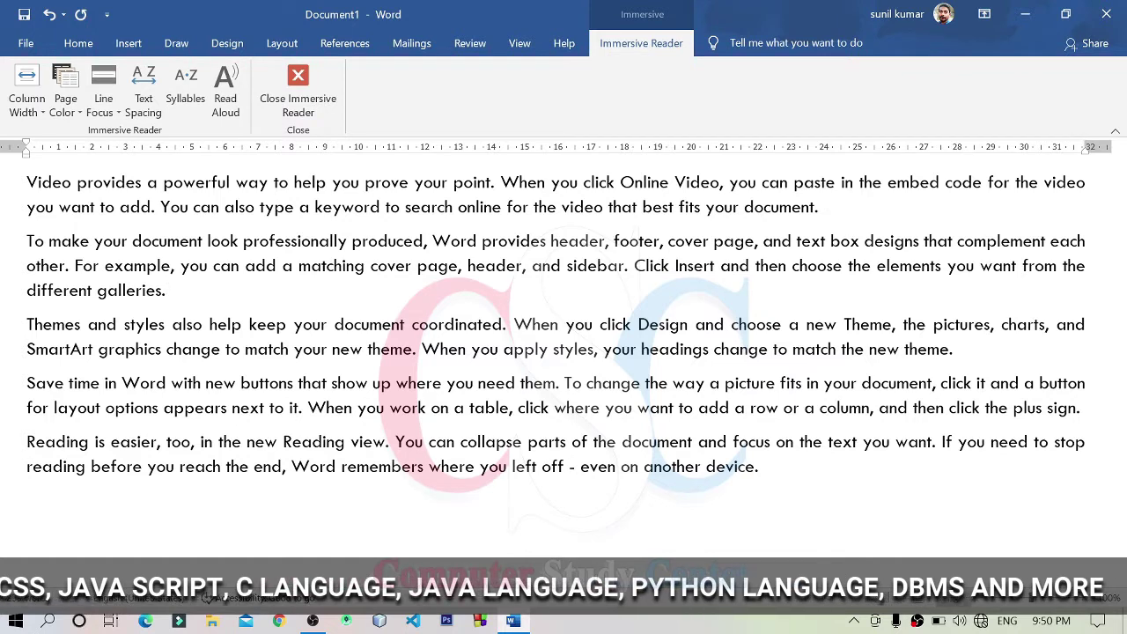
drag(467, 266, 565, 266)
drag(472, 349, 635, 349)
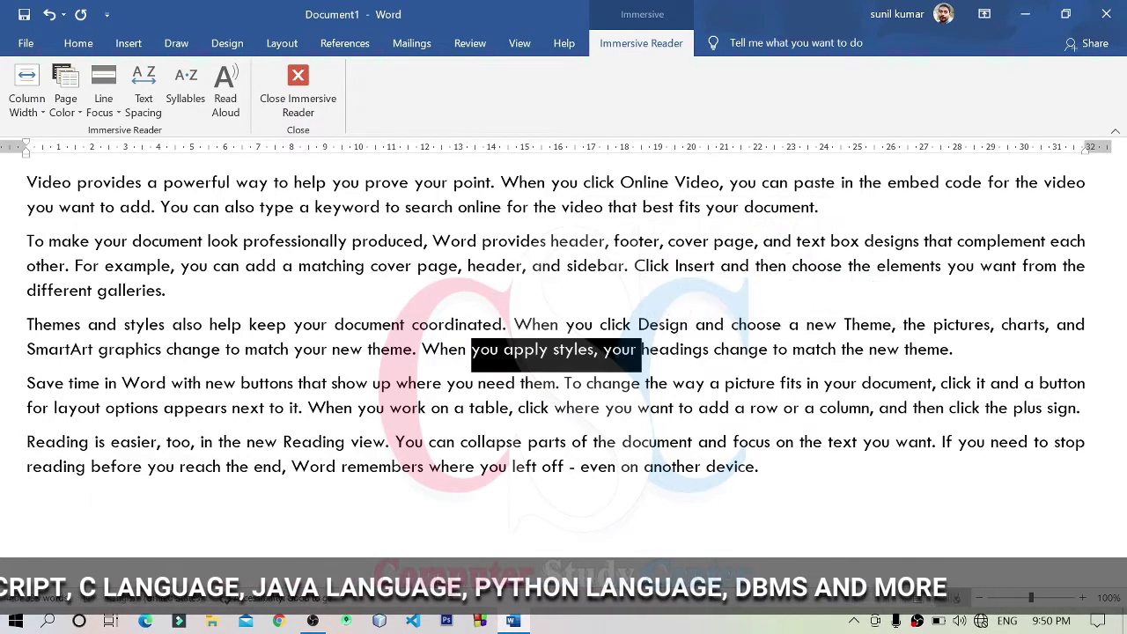
click(758, 467)
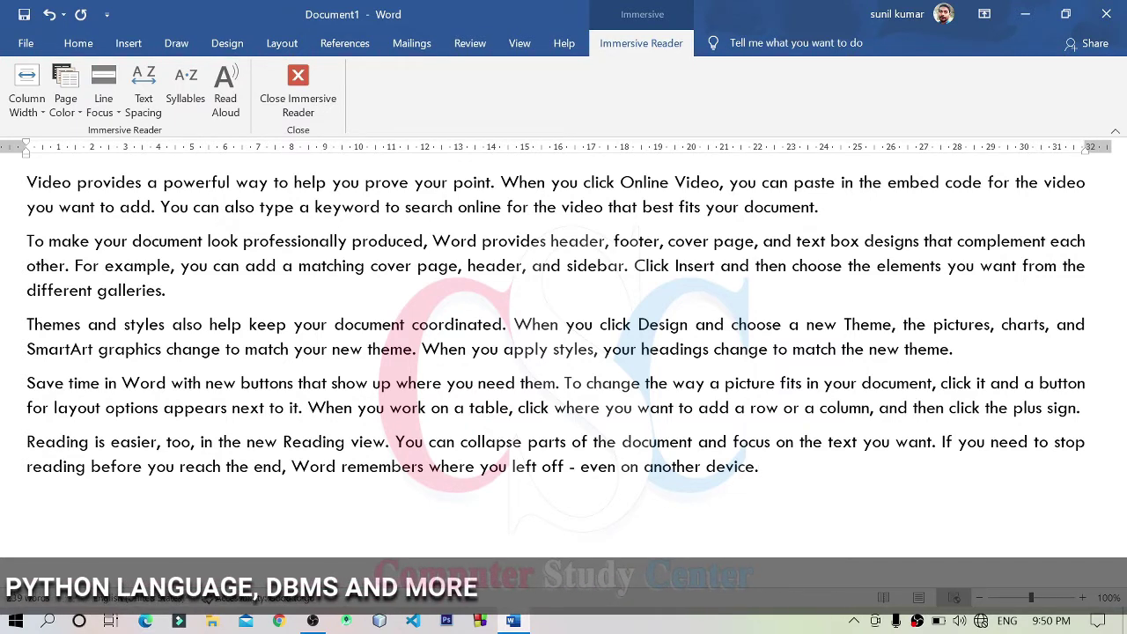
click(64, 104)
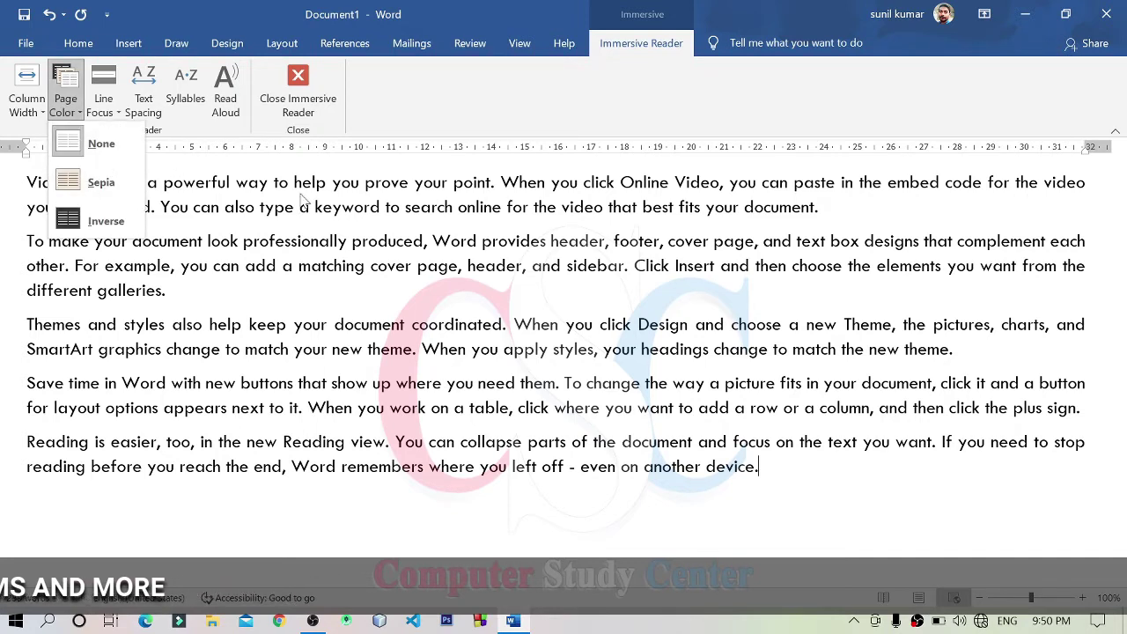
click(99, 183)
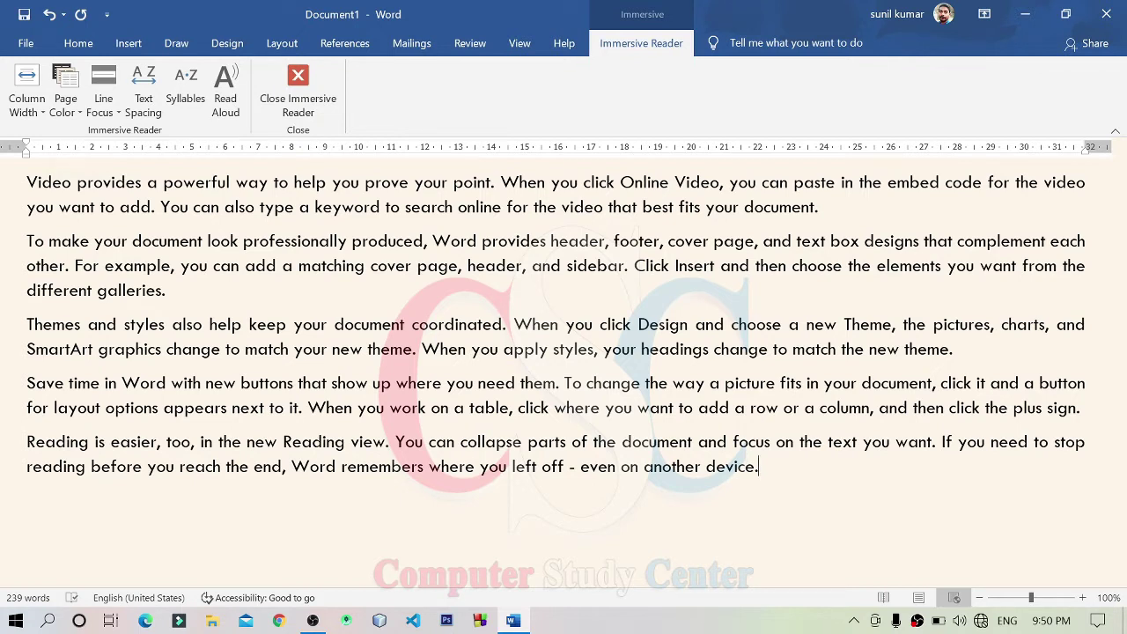
click(65, 99)
click(70, 220)
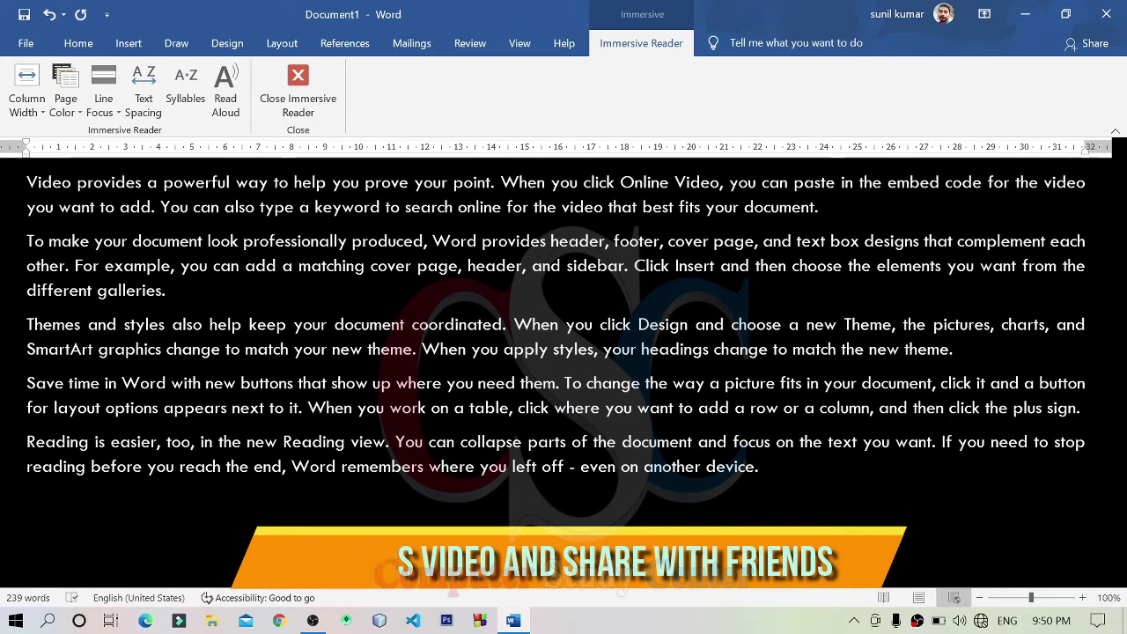
text(q)
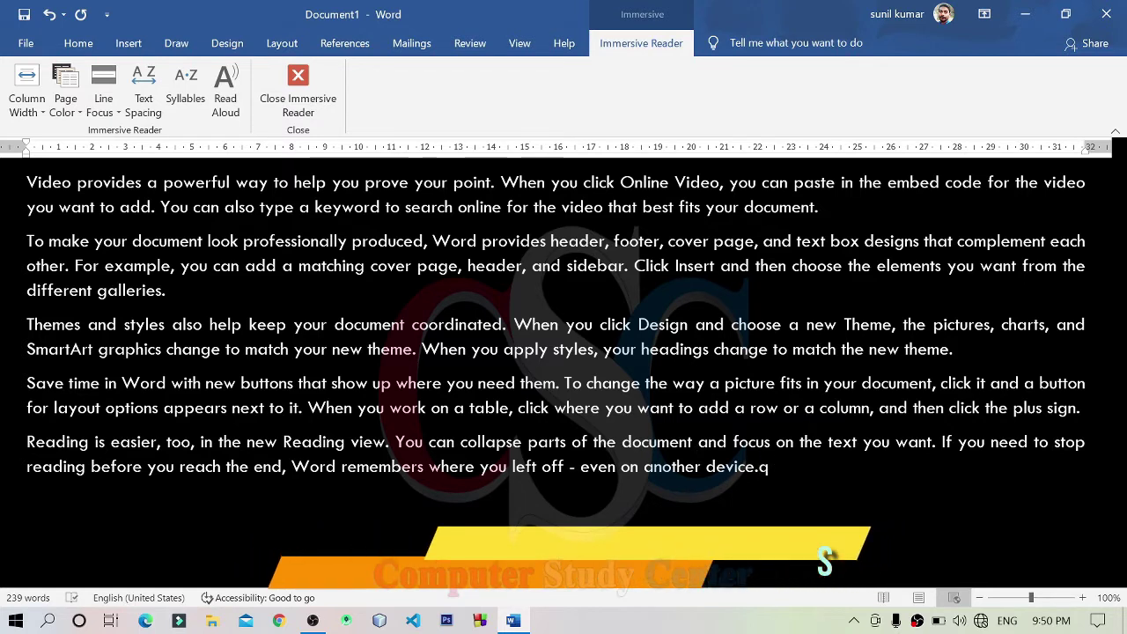
key(BackSpace)
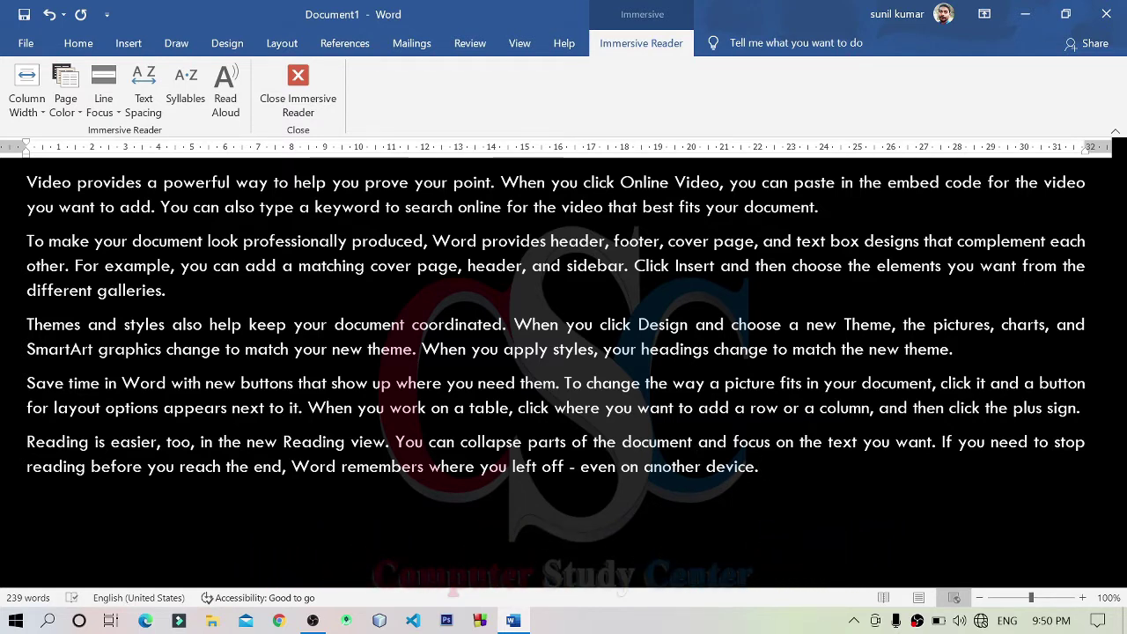
click(70, 105)
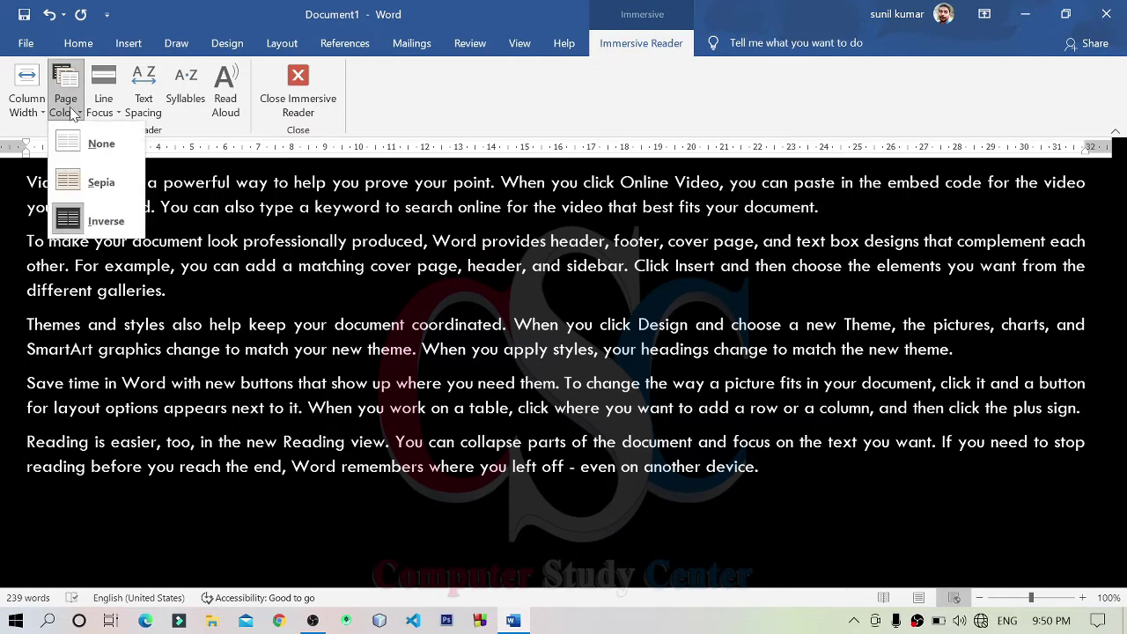
click(97, 145)
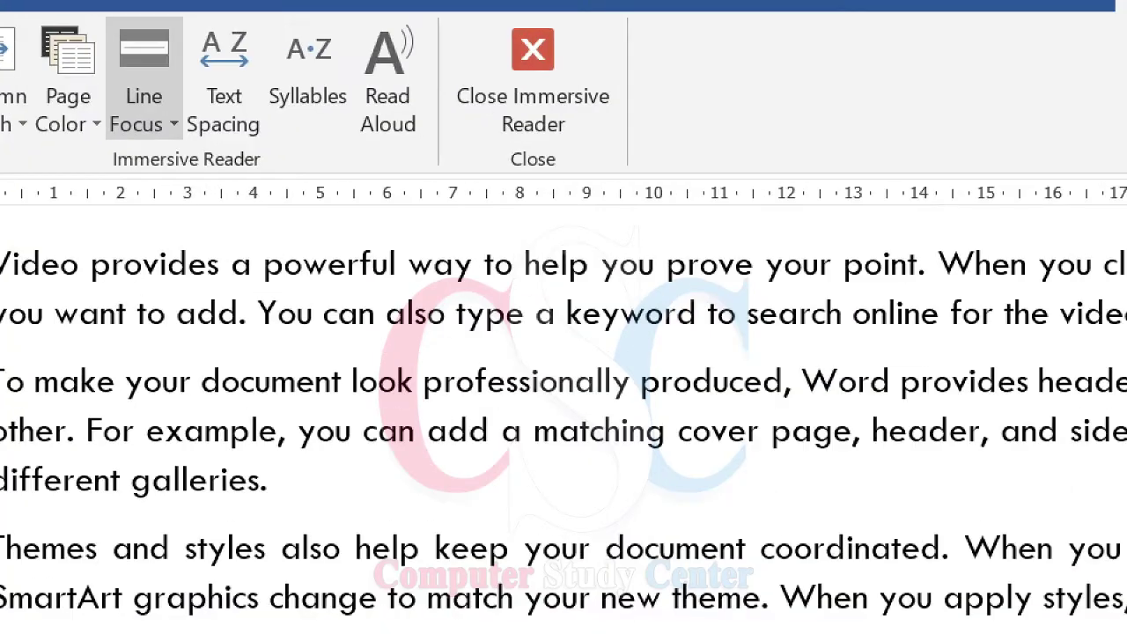
Step: Place the cursor in the Themes line and turn on One Line focus
drag(128, 134, 263, 144)
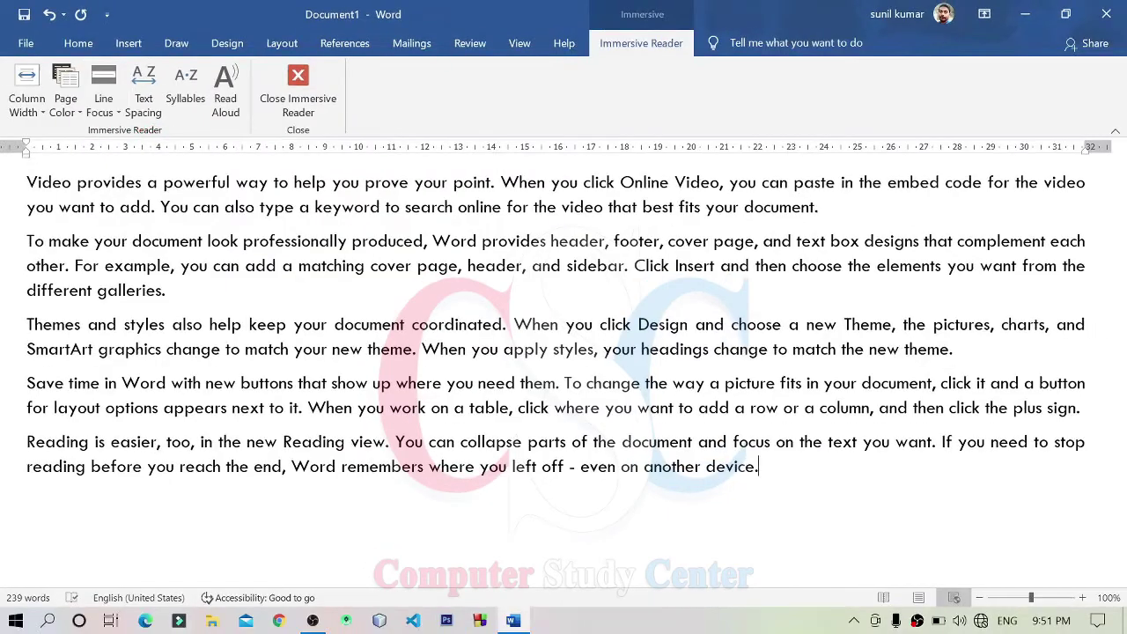
click(14, 332)
click(369, 325)
click(103, 101)
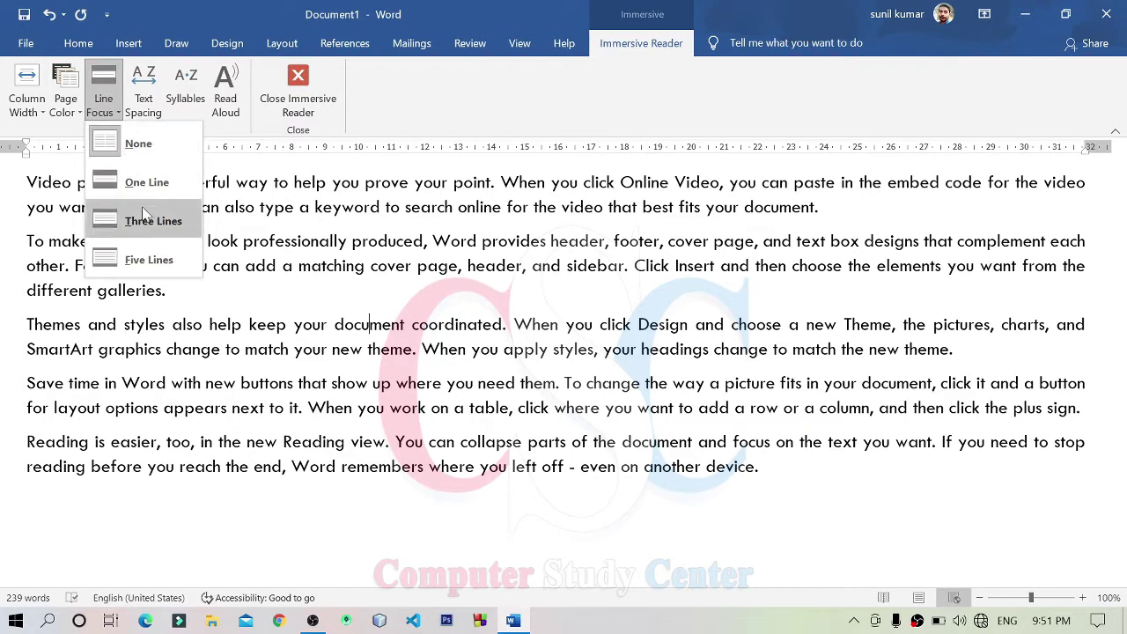
click(145, 183)
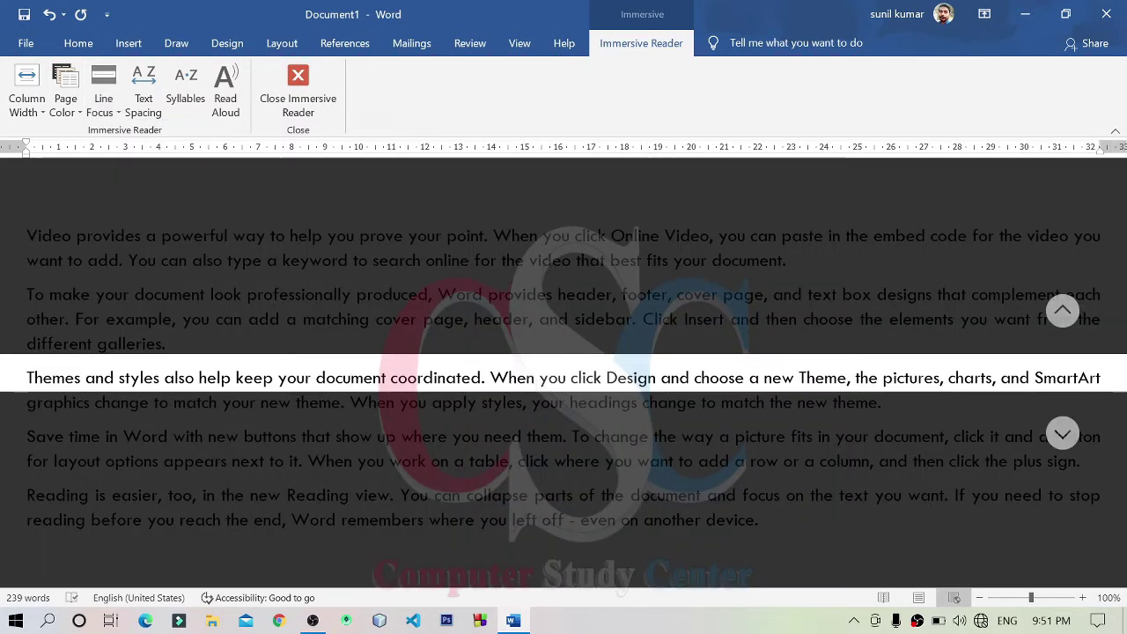
Step: Move the focus band up to the first line, then down three lines
click(1062, 310)
click(1062, 314)
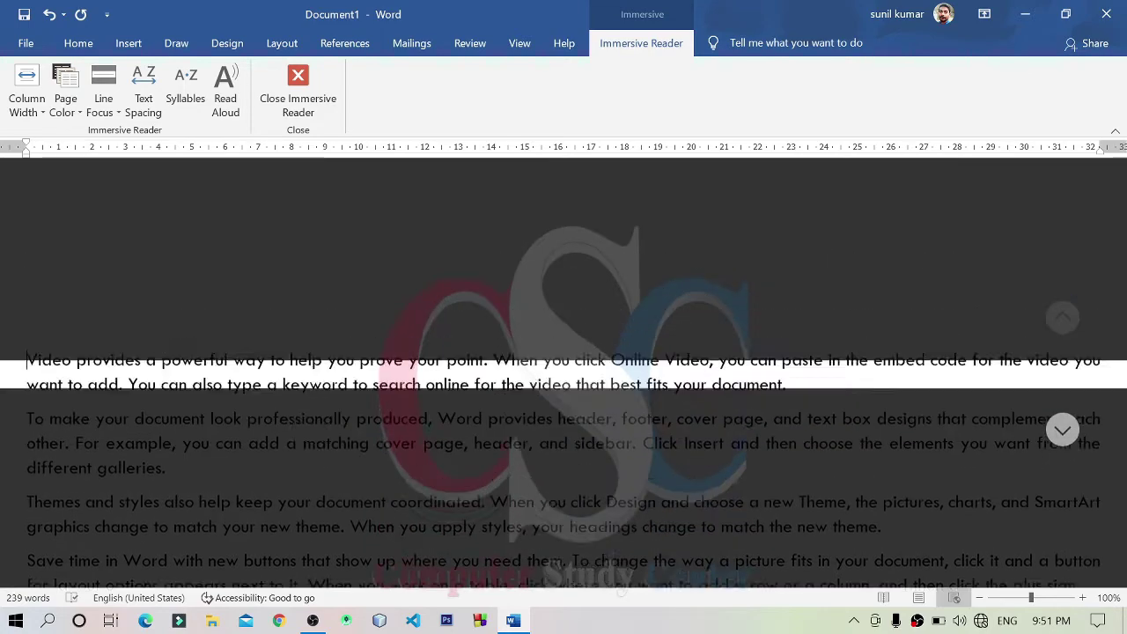
key(Down)
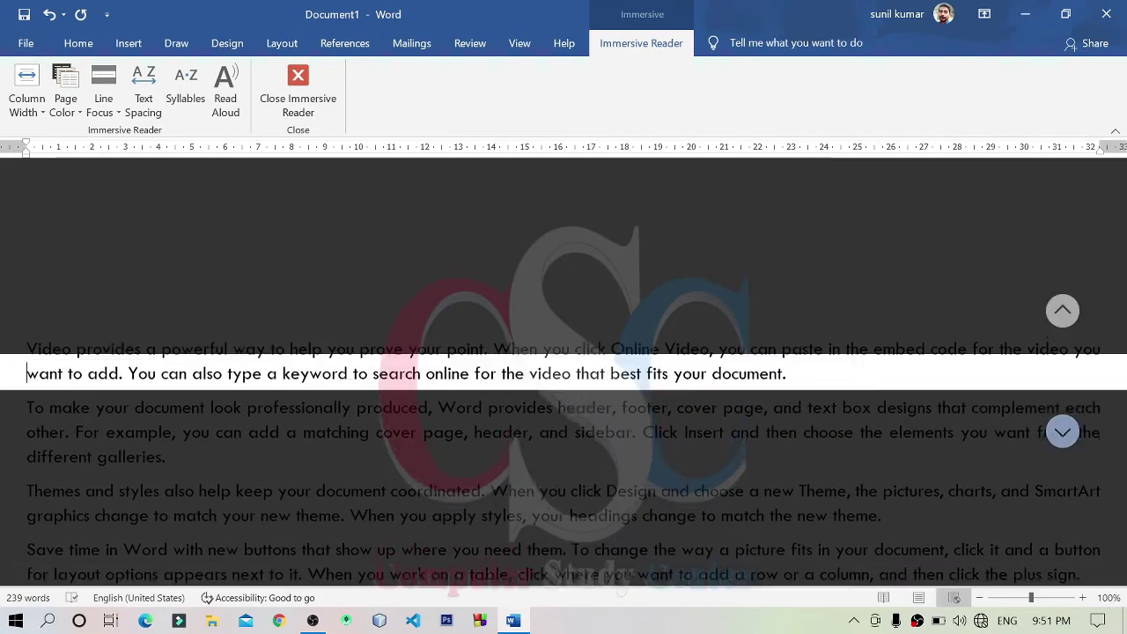
key(Down)
key(Down)
key(Down)
key(Down)
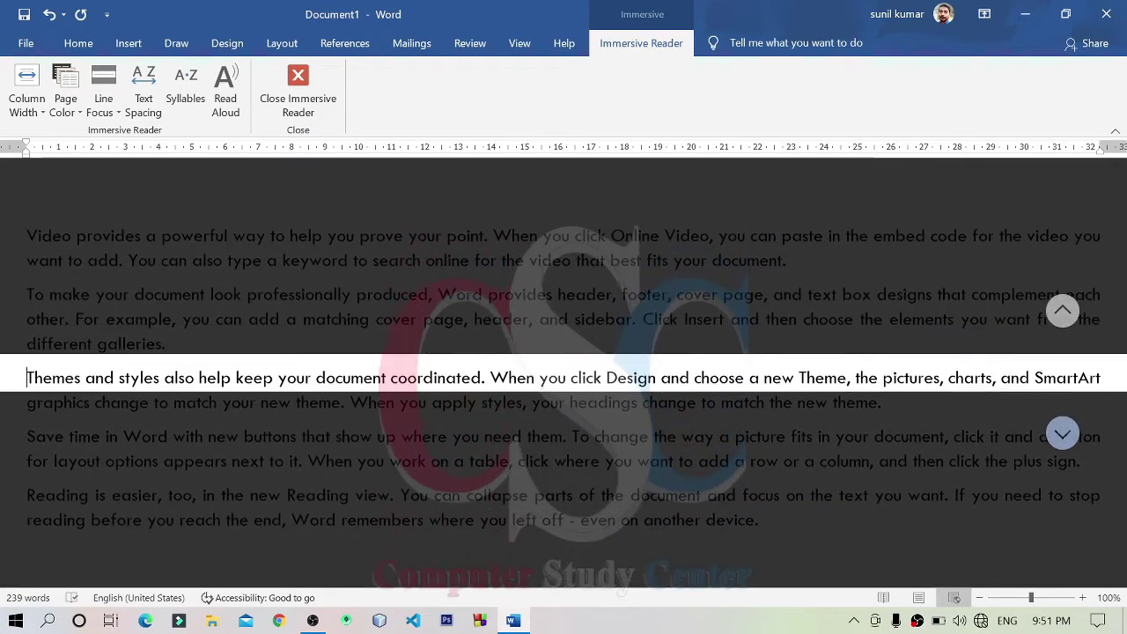
key(Down)
key(Down)
key(Down)
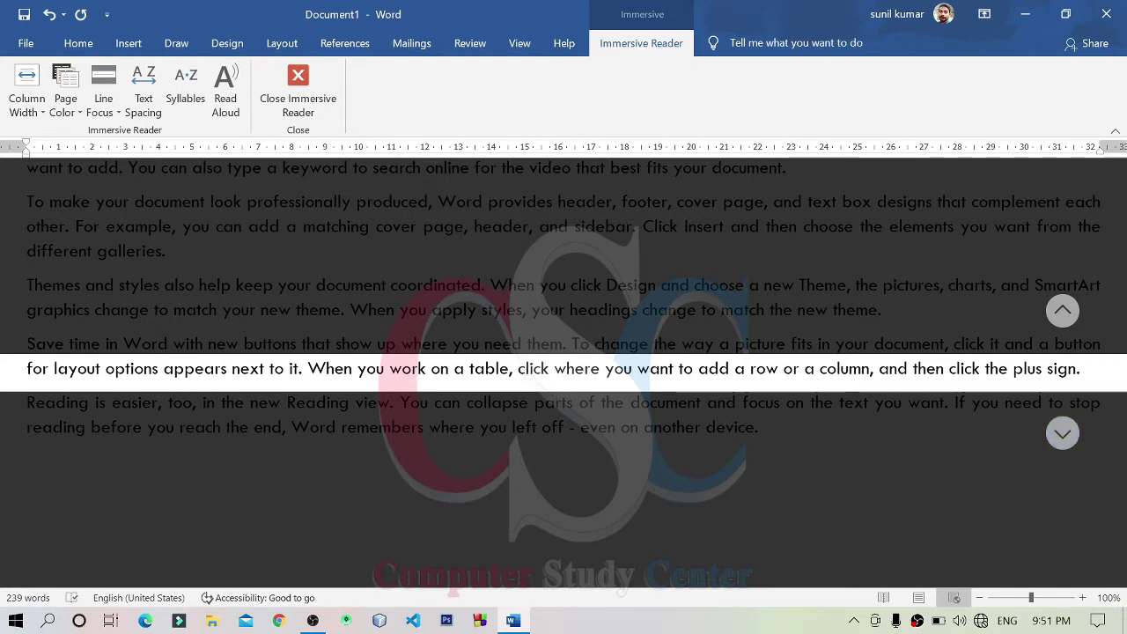
Step: Widen the line focus band to Three Lines, then Five Lines
click(106, 113)
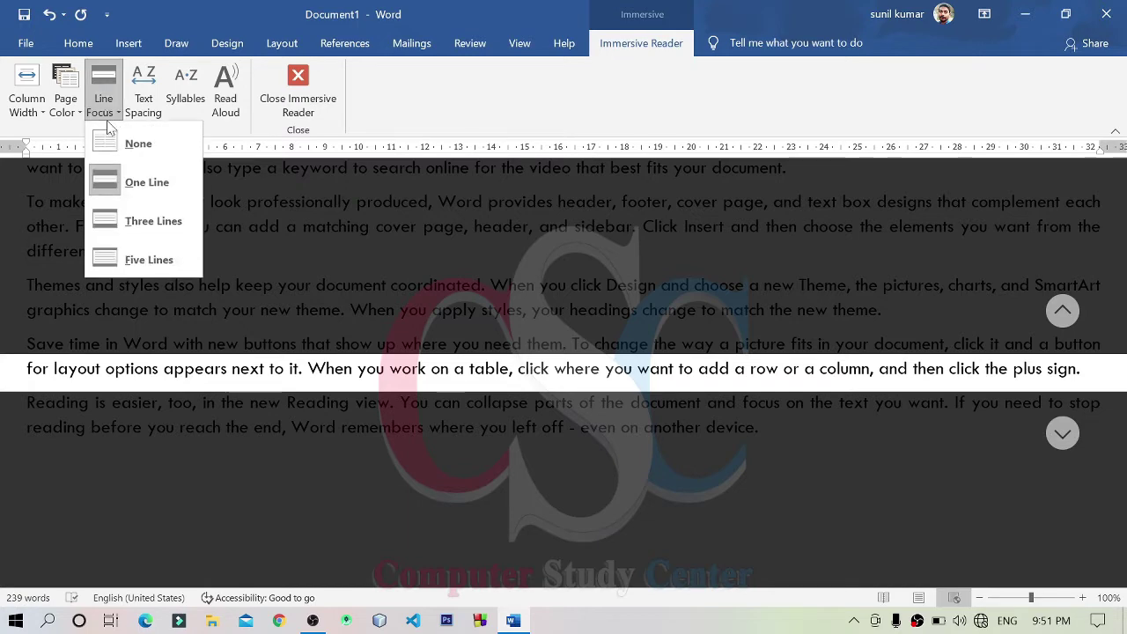
click(151, 227)
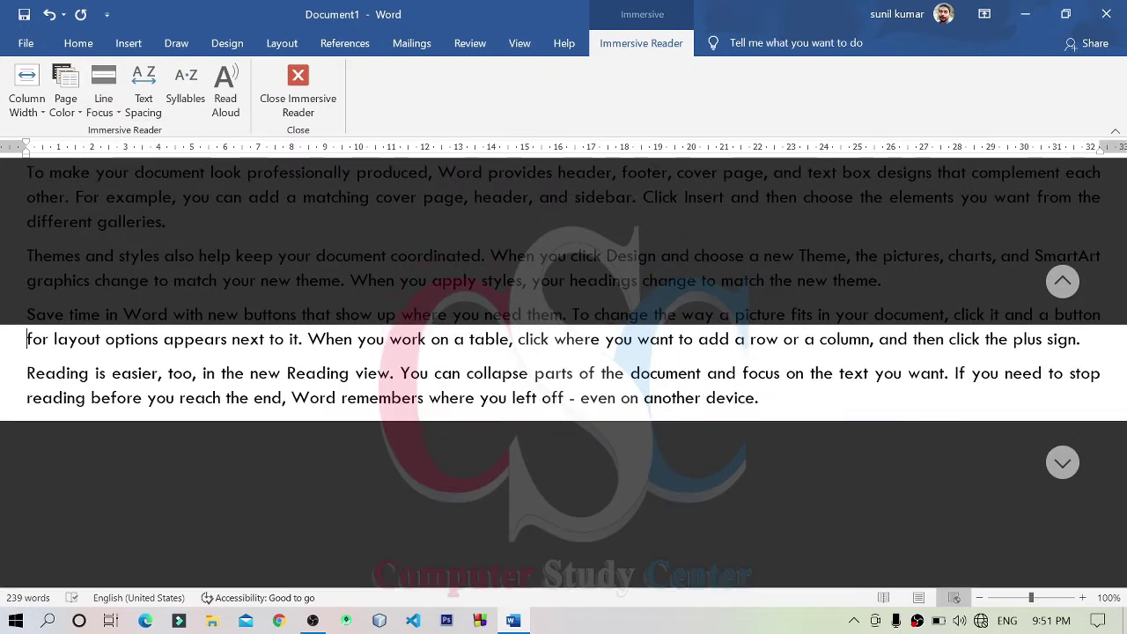
click(107, 111)
click(150, 262)
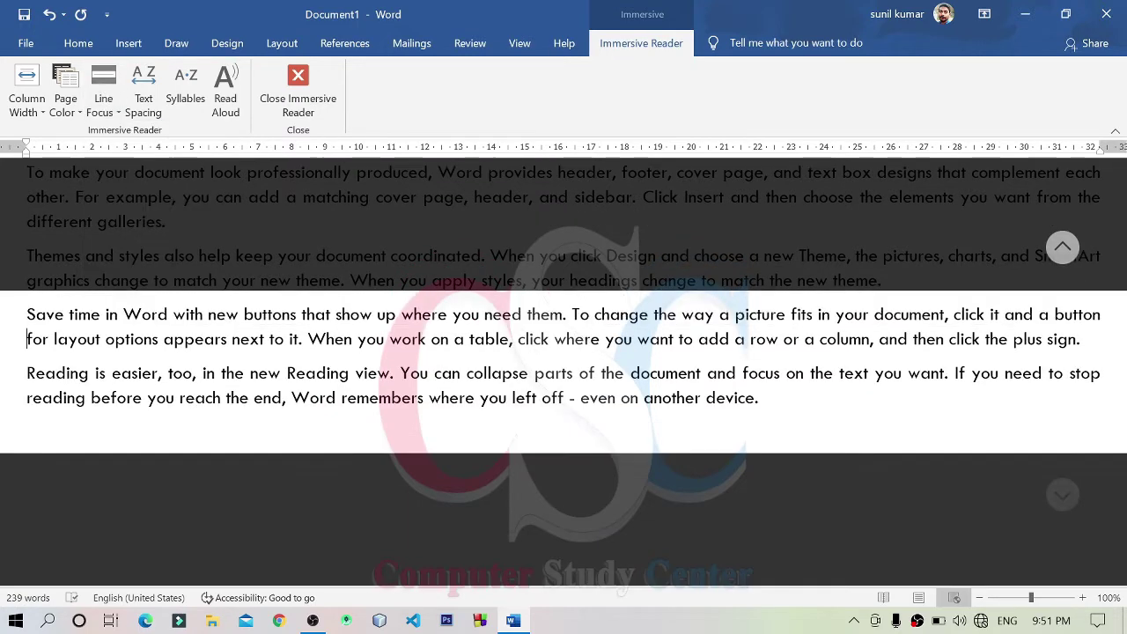
Step: Move the five-line band up and down, then set Line Focus to None
key(Up)
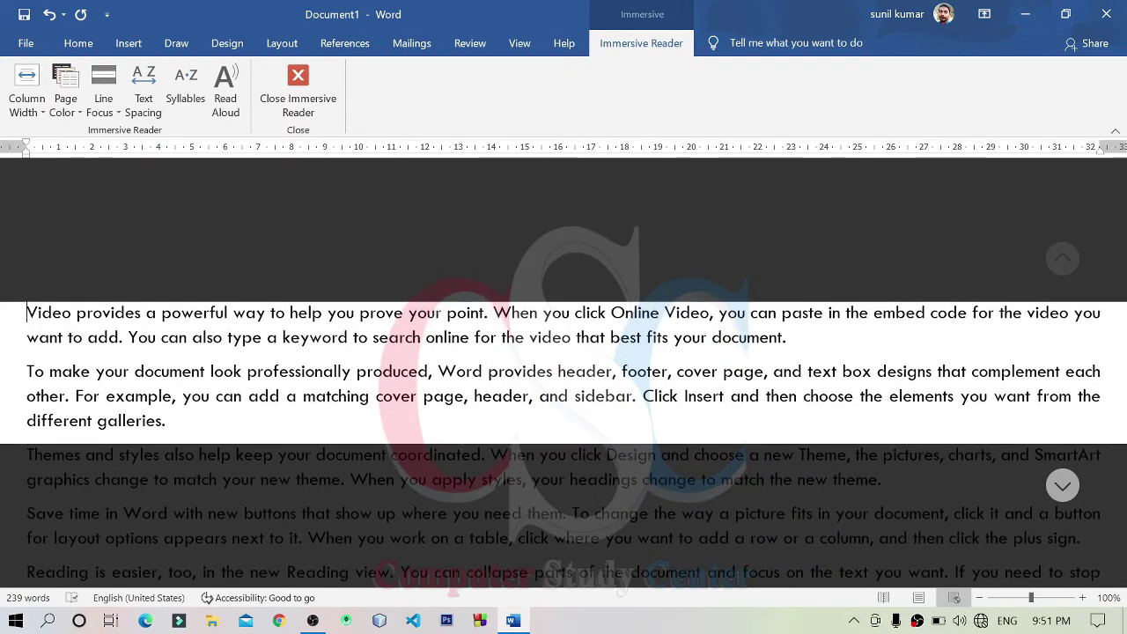
key(Down)
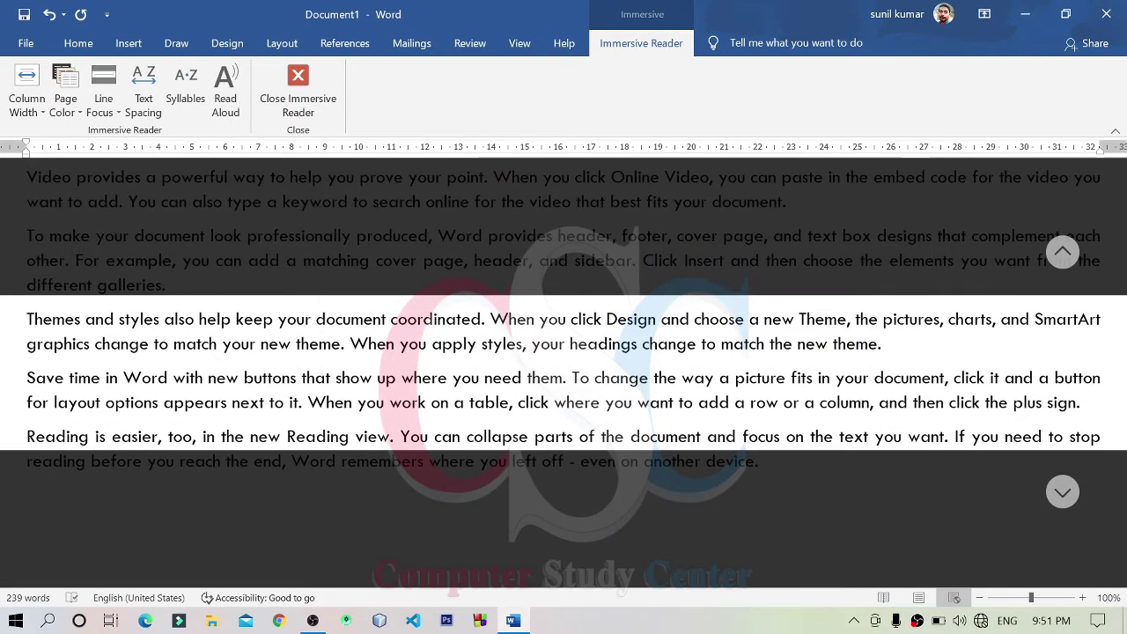
key(Down)
key(Up)
key(Up)
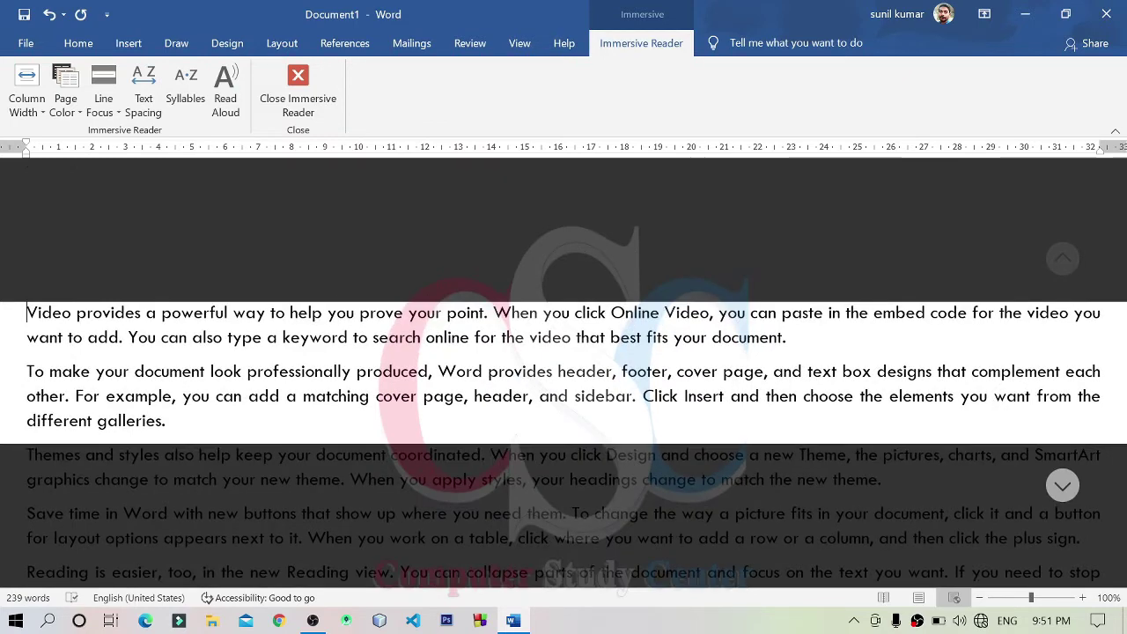
click(104, 101)
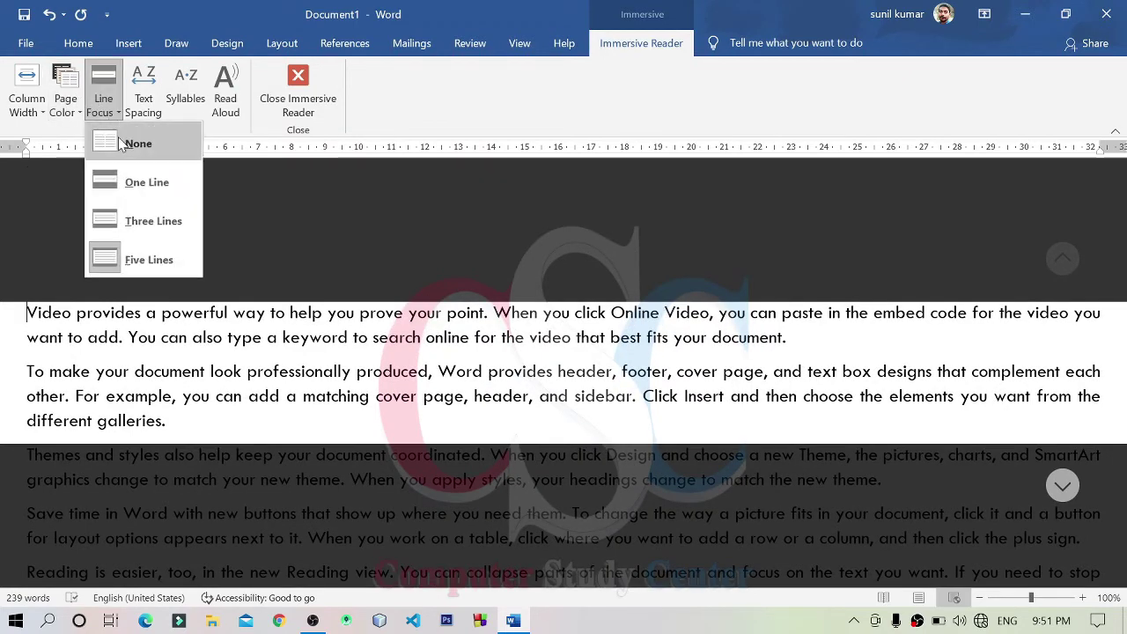
click(128, 152)
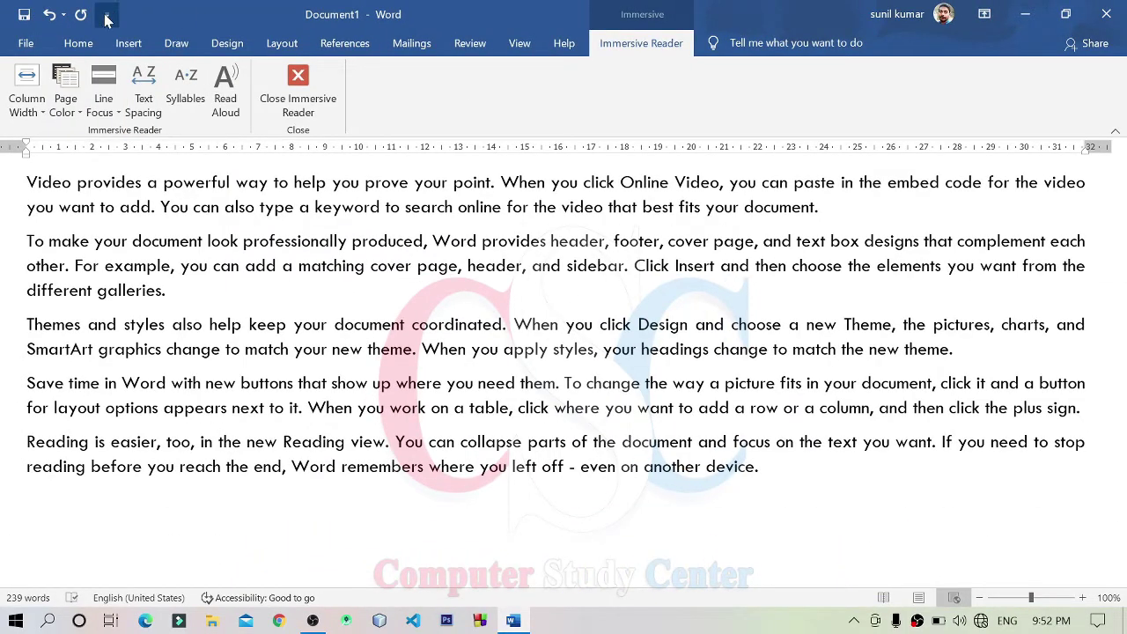
click(143, 93)
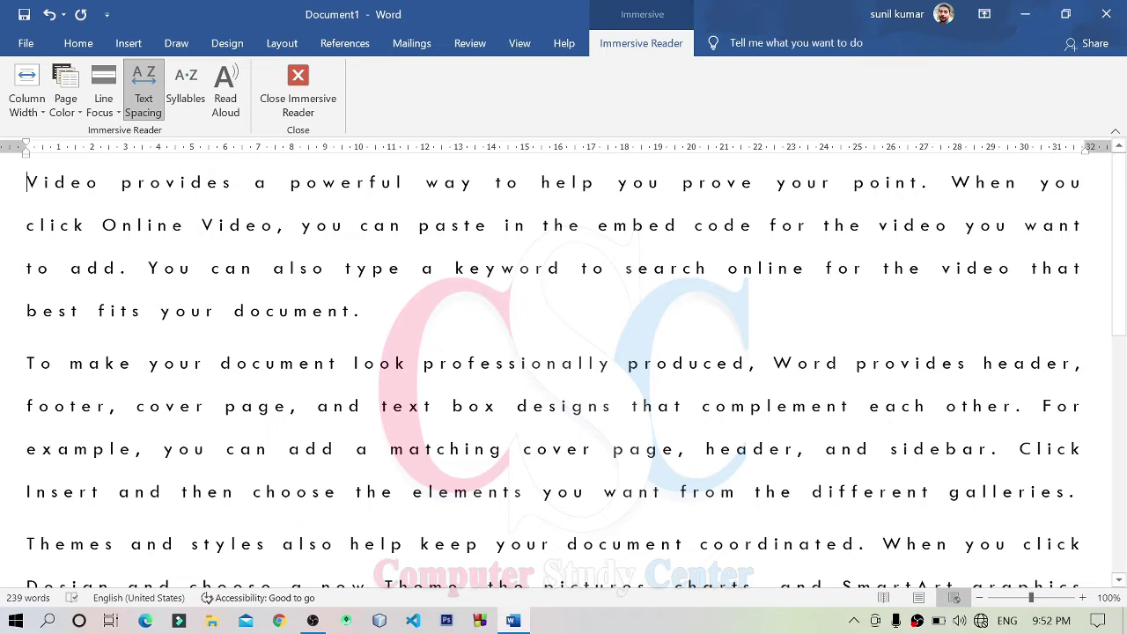
click(147, 102)
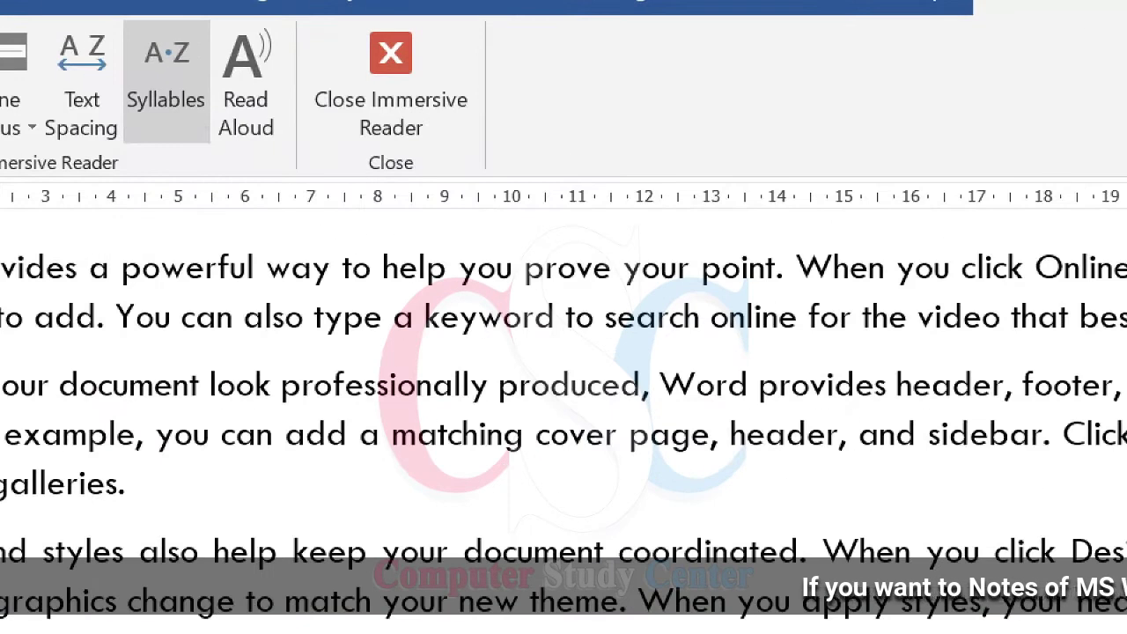
drag(161, 115, 174, 155)
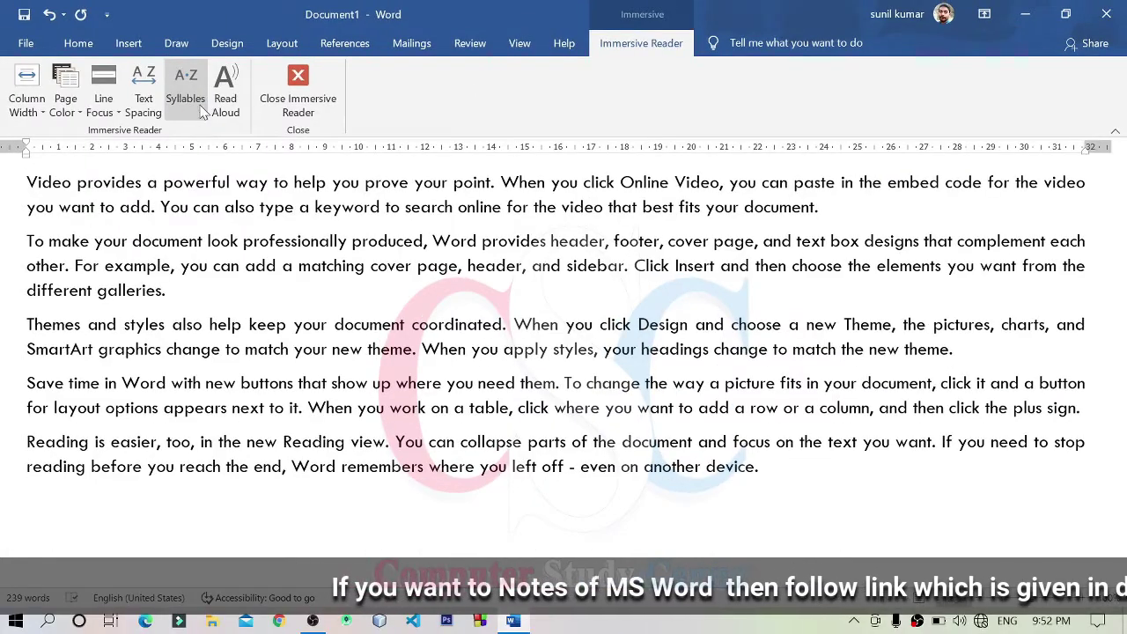
Step: Turn on Syllables and magnify the screen around the first line of text
click(193, 88)
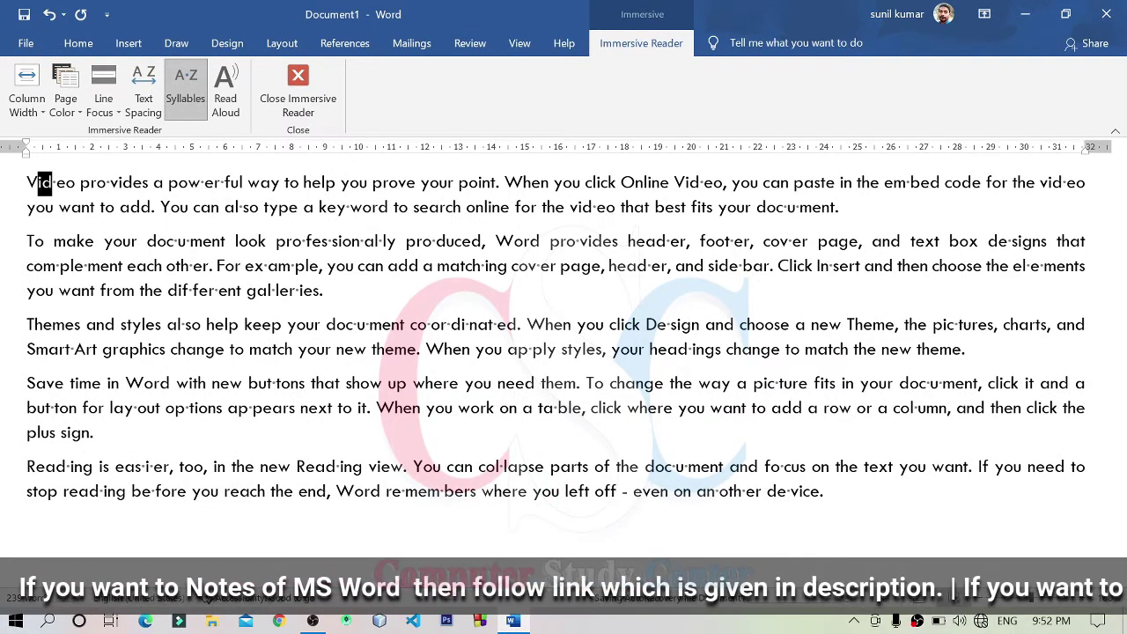
drag(27, 185, 78, 186)
click(77, 187)
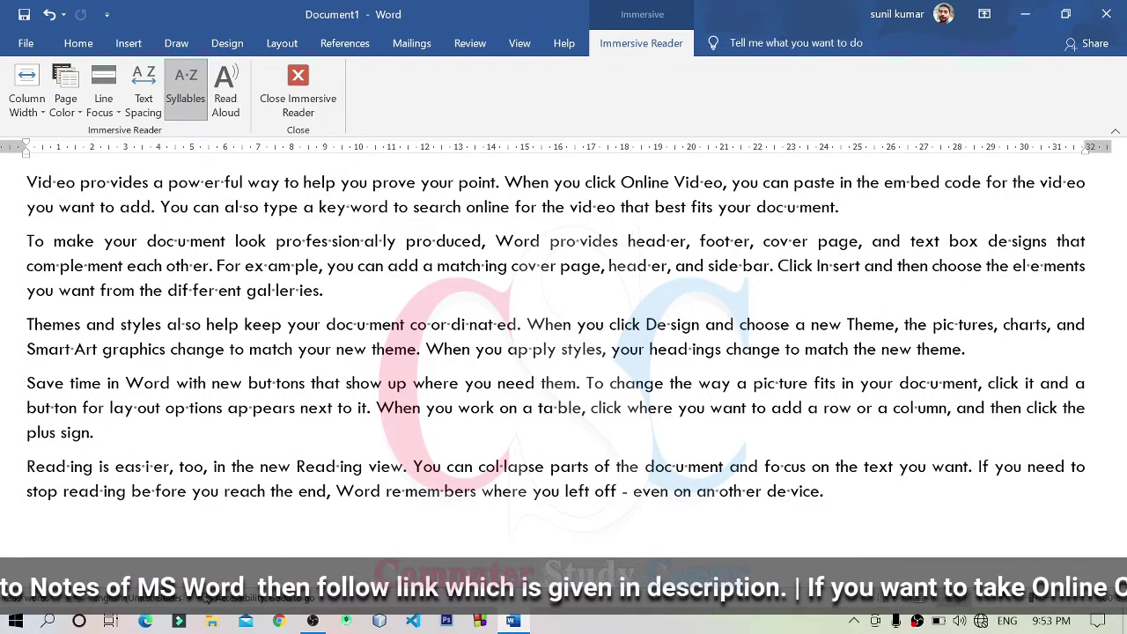
key(super+plus)
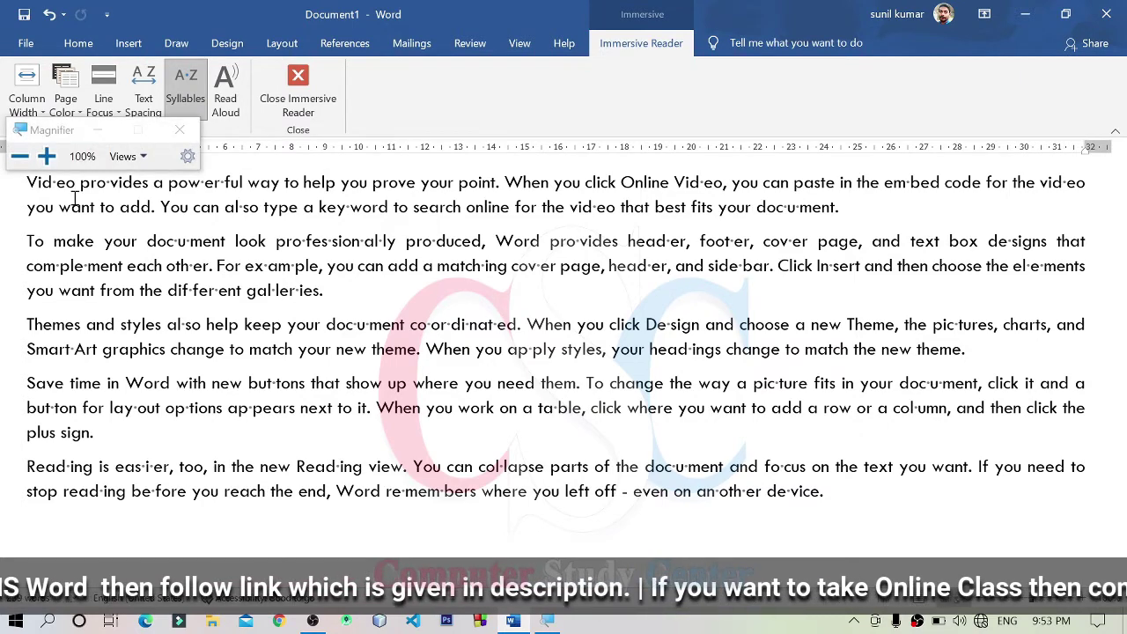
click(46, 157)
click(46, 157)
click(46, 156)
click(47, 157)
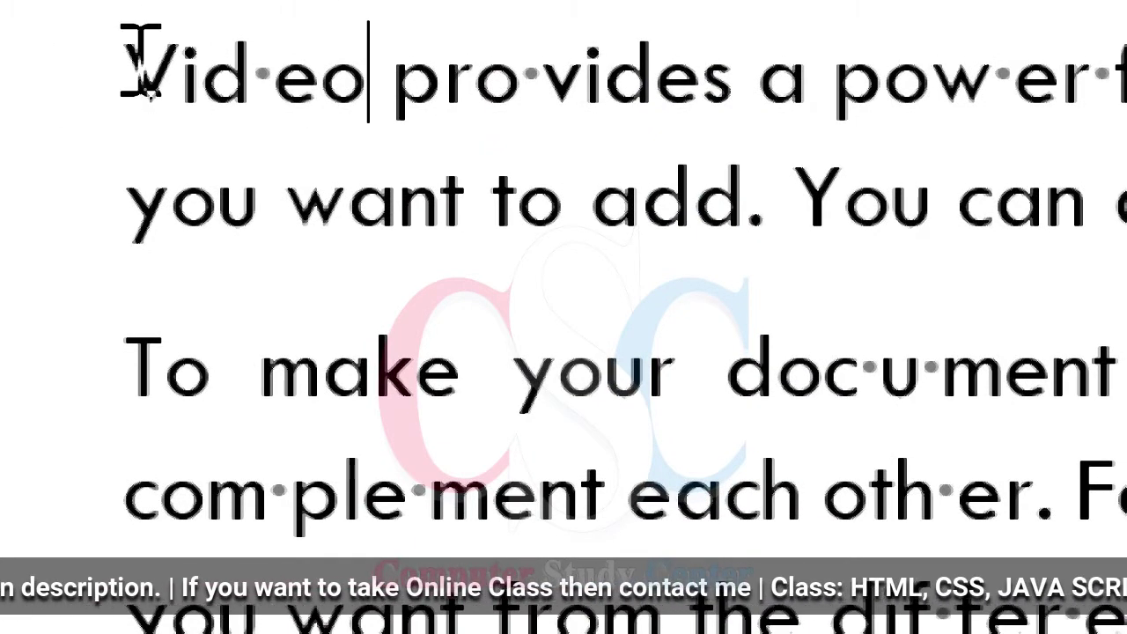
Step: Select the syllables of Video, provides and document to inspect their breaks
drag(128, 70, 363, 123)
click(387, 101)
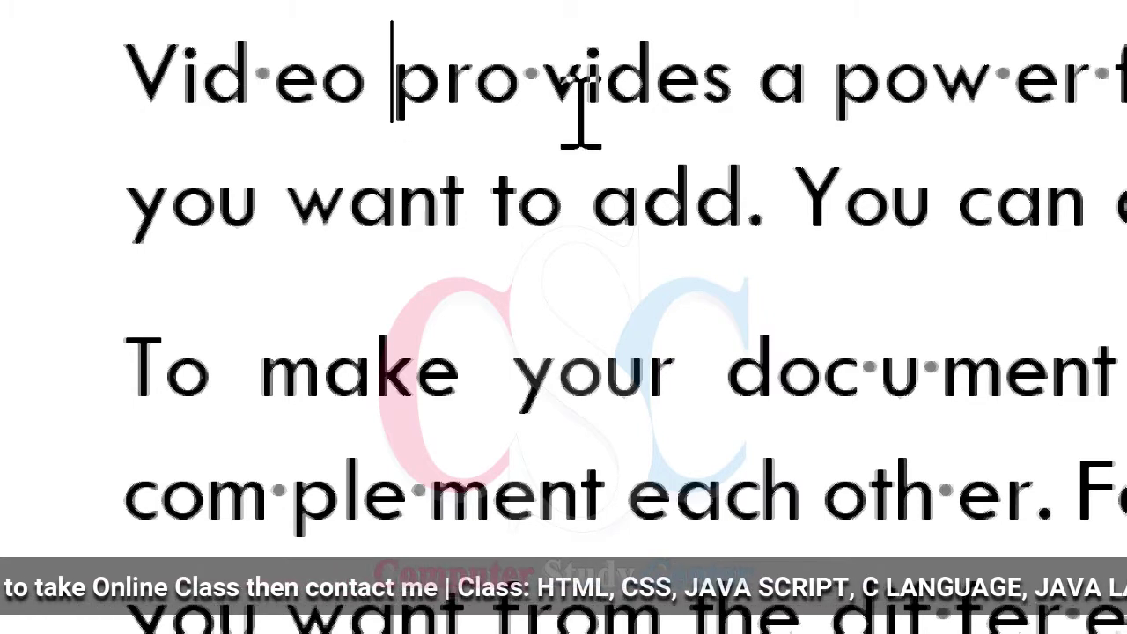
mouse_move(392, 70)
mouse_down()
mouse_move(528, 97)
mouse_move(729, 88)
mouse_up()
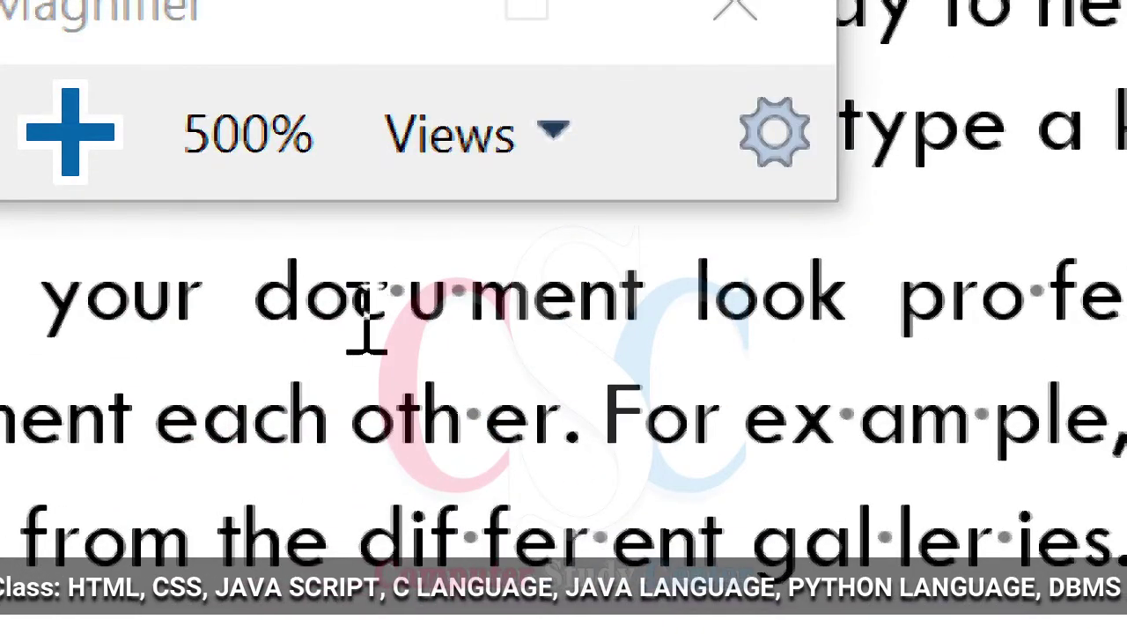
click(401, 296)
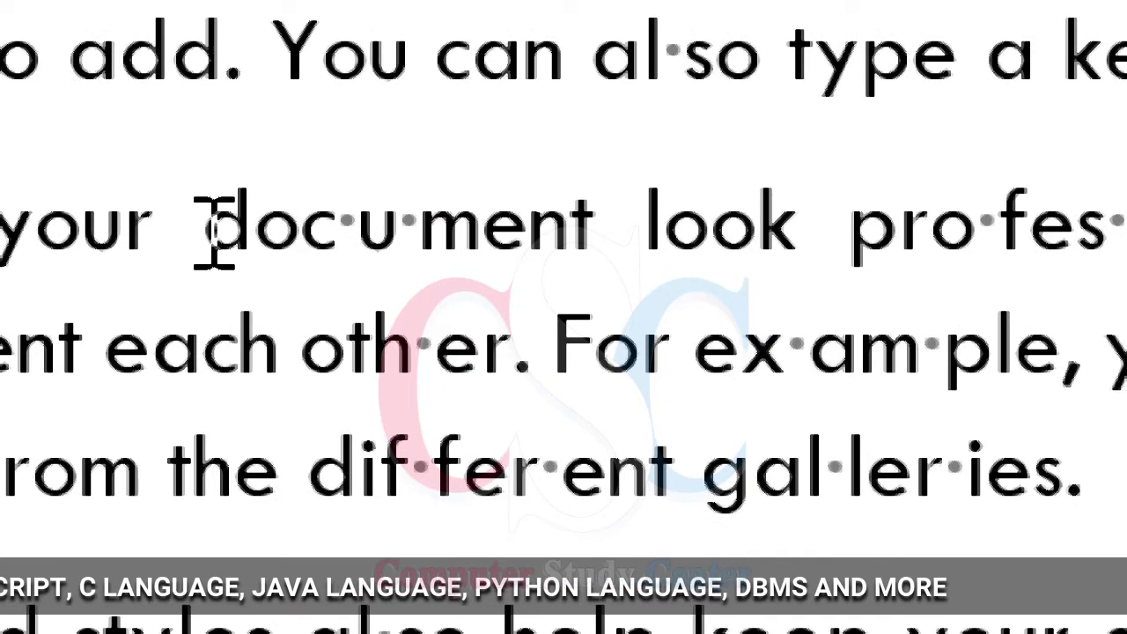
drag(197, 221, 398, 238)
drag(486, 238, 599, 248)
click(617, 252)
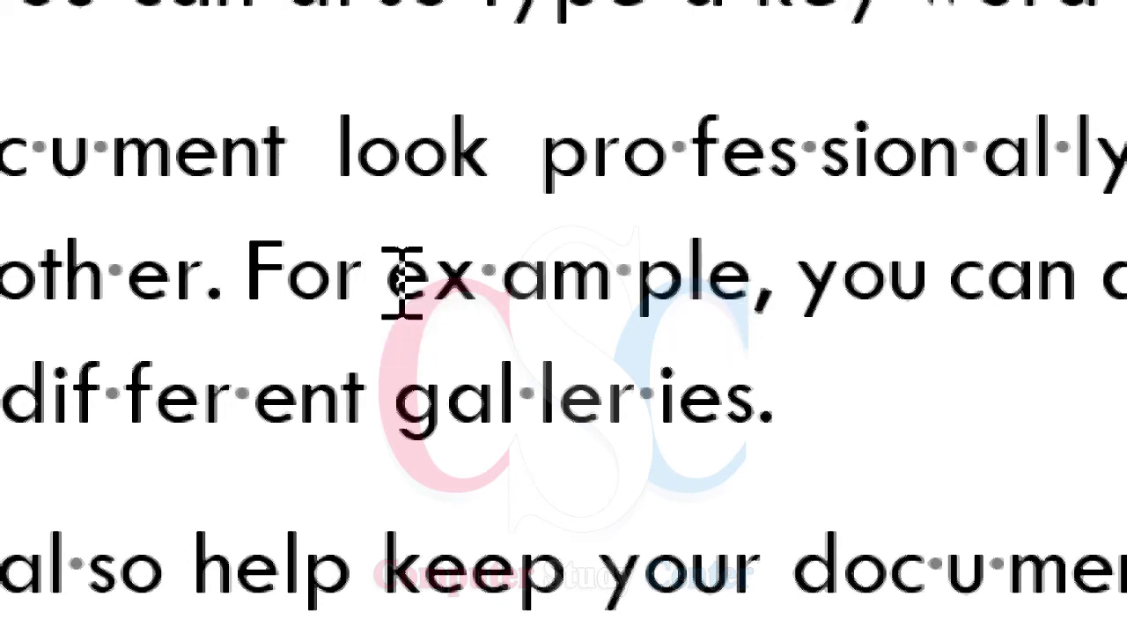
Step: Select 'example' and 'different galleries' to check their syllable breaks
mouse_move(388, 280)
mouse_down()
mouse_move(453, 296)
mouse_move(647, 295)
mouse_up()
click(779, 297)
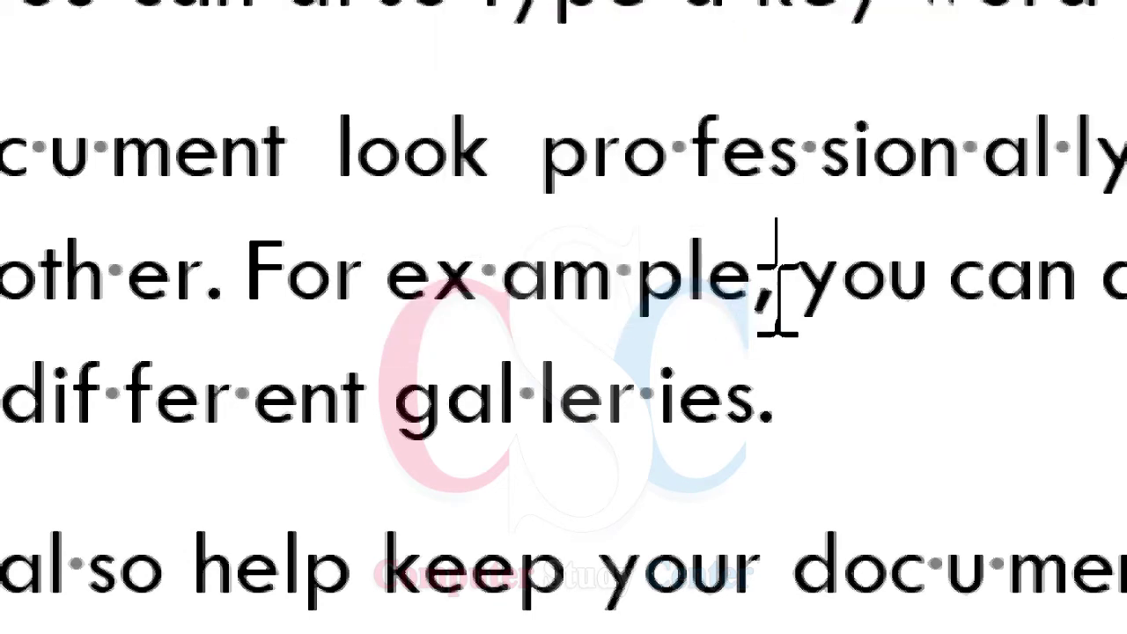
drag(778, 299, 384, 324)
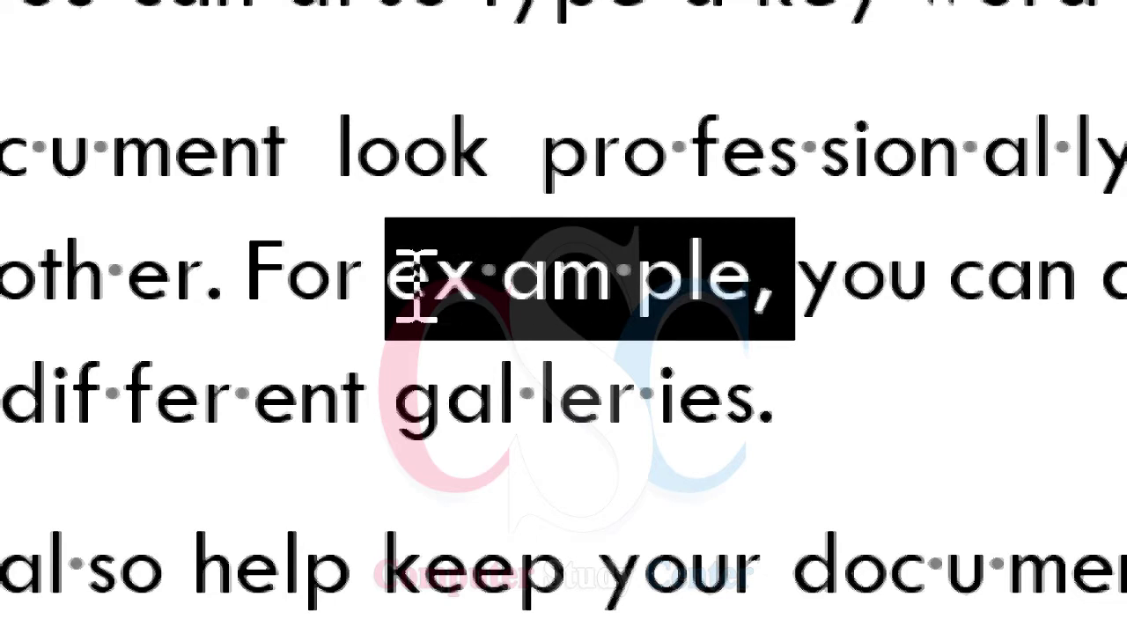
click(925, 344)
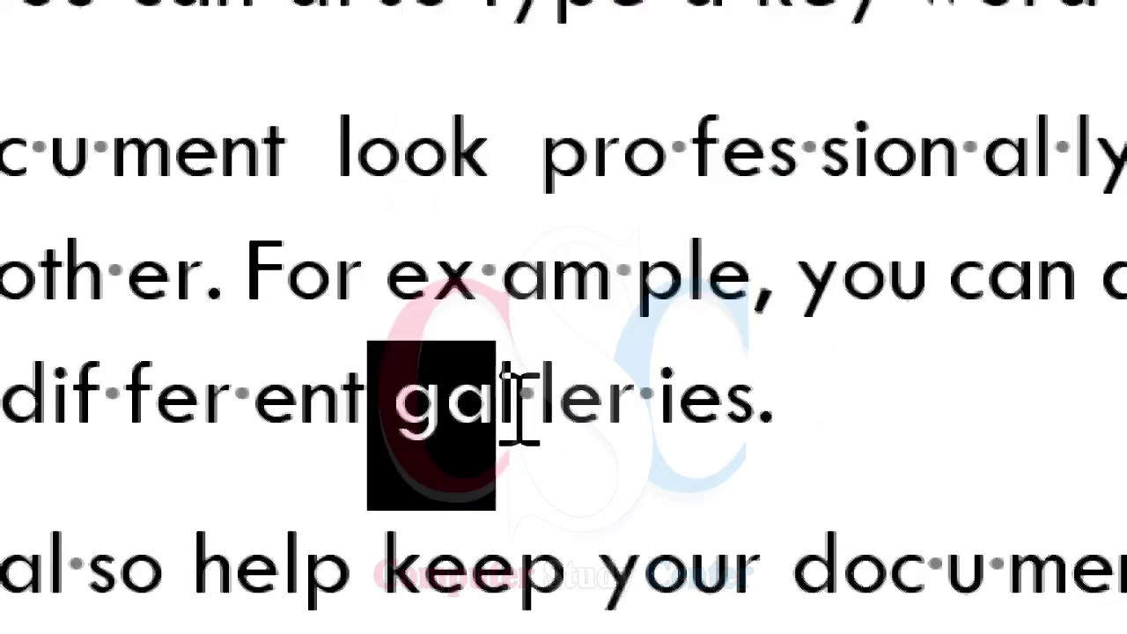
drag(374, 392, 767, 403)
click(859, 436)
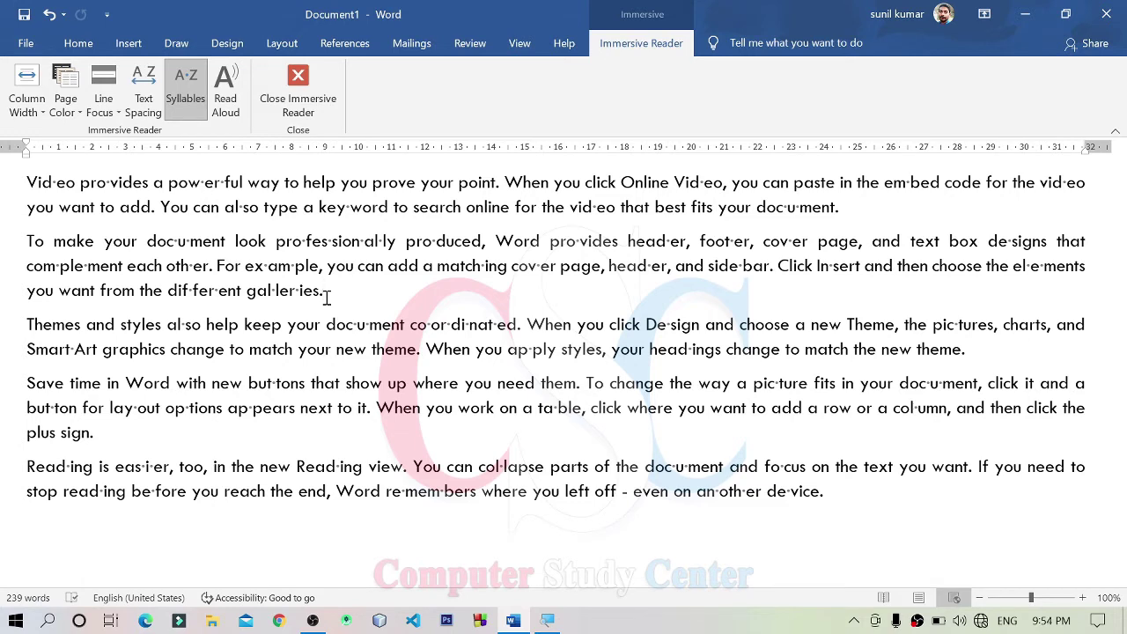
Step: Toggle Syllables off, back on, and off again so Video and powerful read whole
click(194, 79)
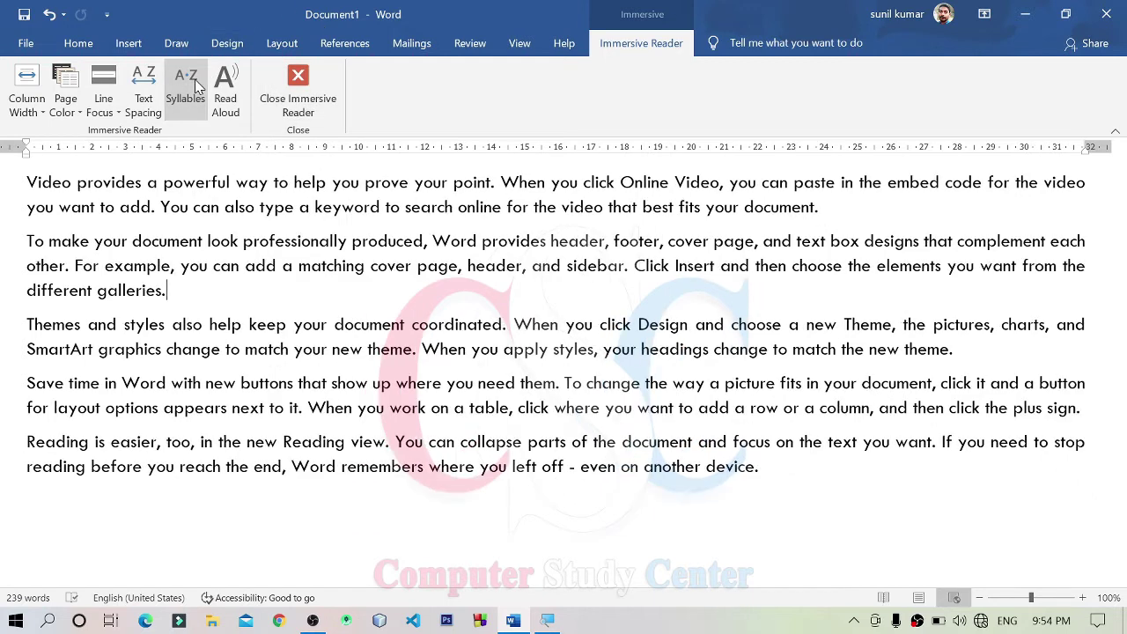
click(195, 79)
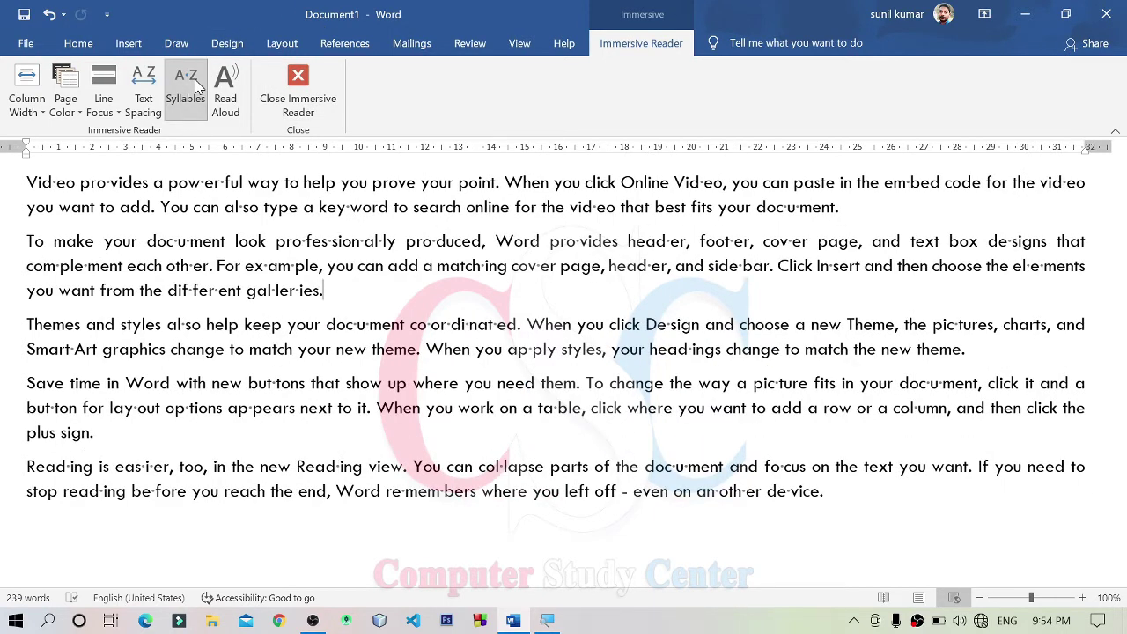
click(195, 79)
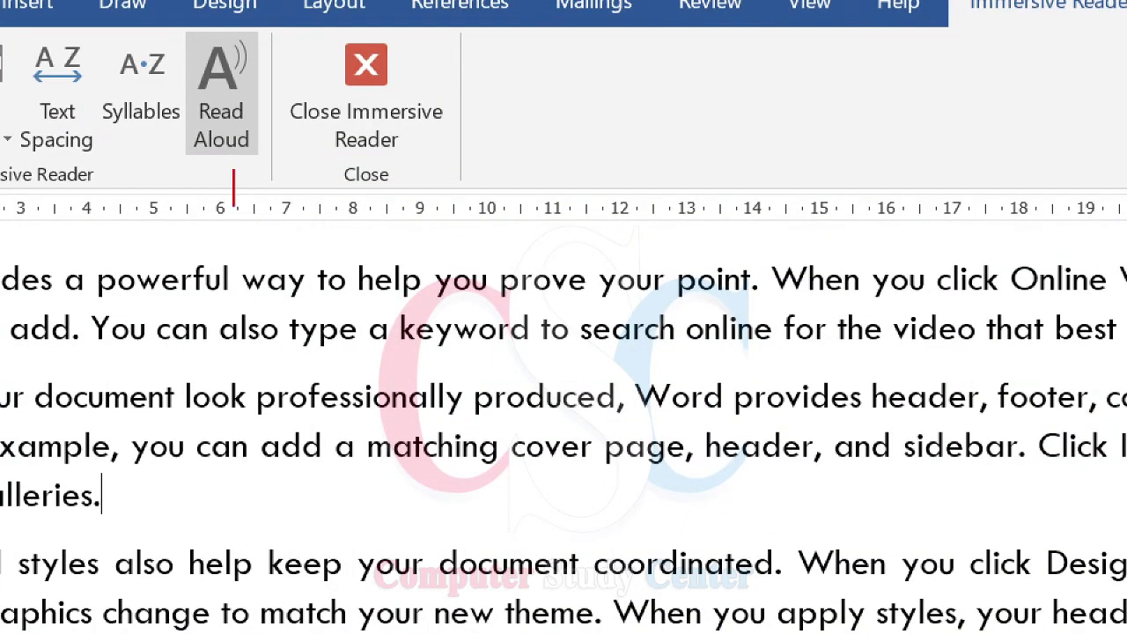
mouse_move(234, 166)
mouse_down()
mouse_move(220, 186)
mouse_move(255, 182)
mouse_move(206, 181)
mouse_move(231, 157)
mouse_move(255, 185)
mouse_move(217, 168)
mouse_up()
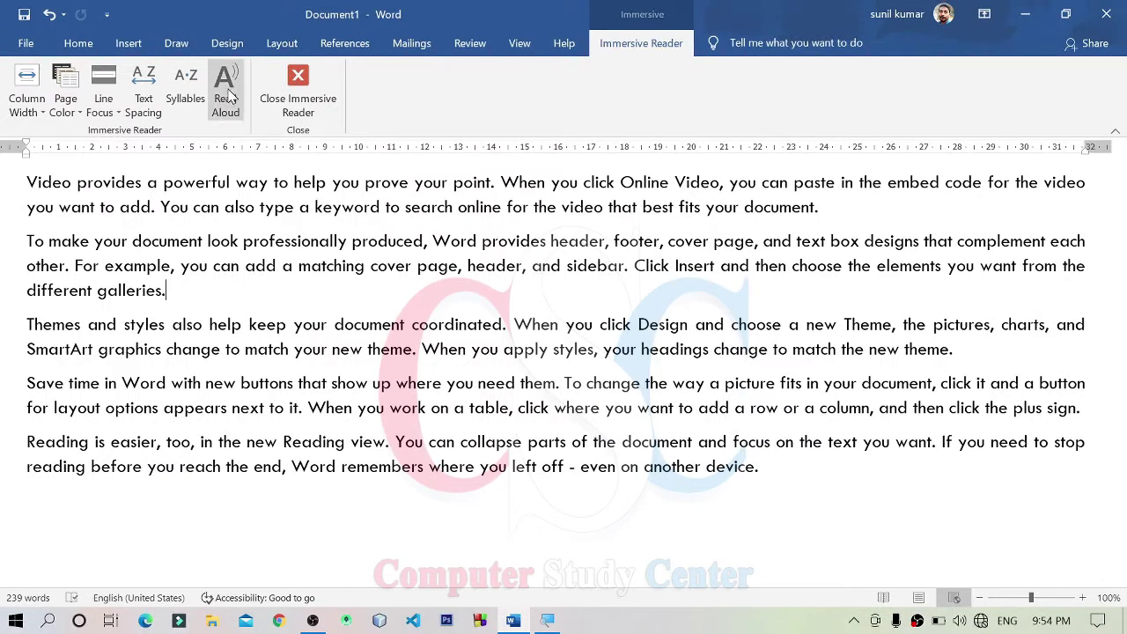
click(227, 95)
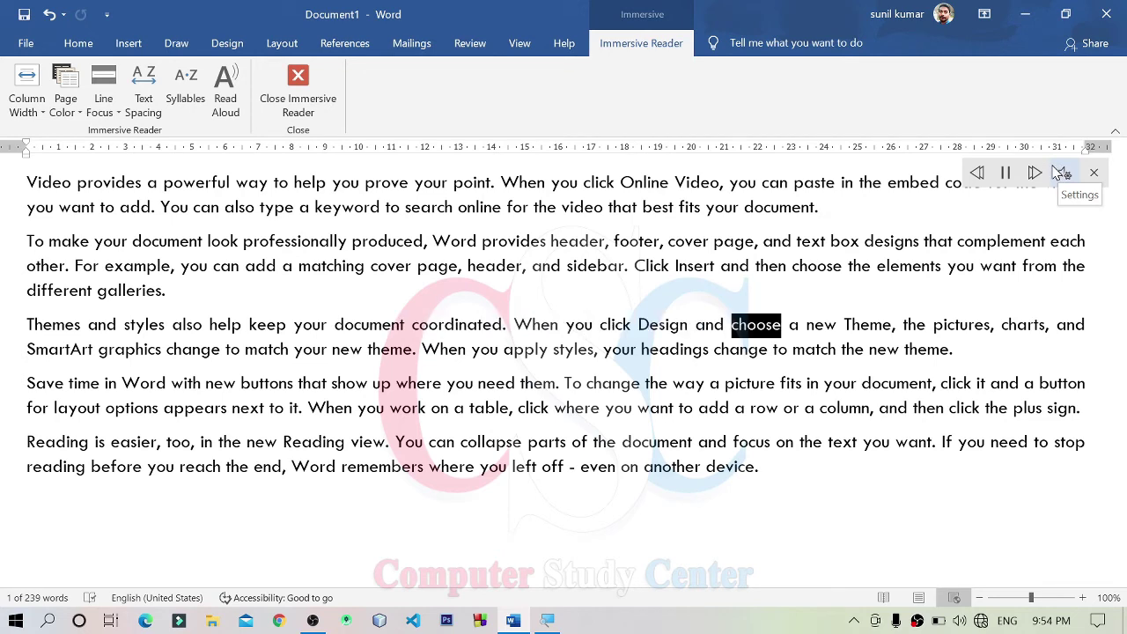
click(1009, 179)
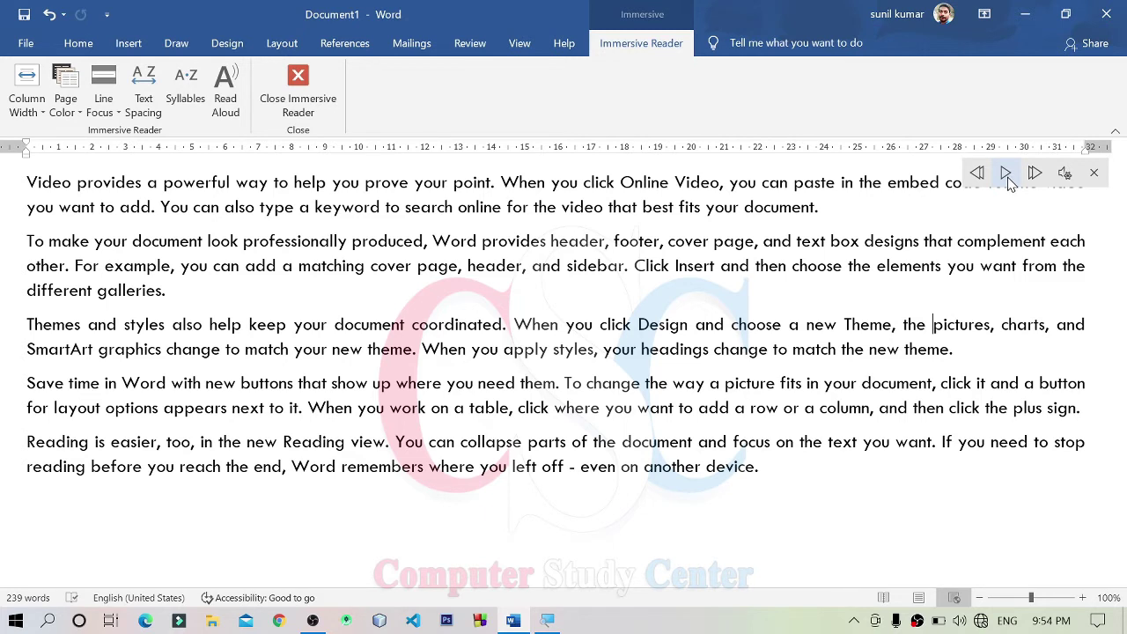
click(1093, 173)
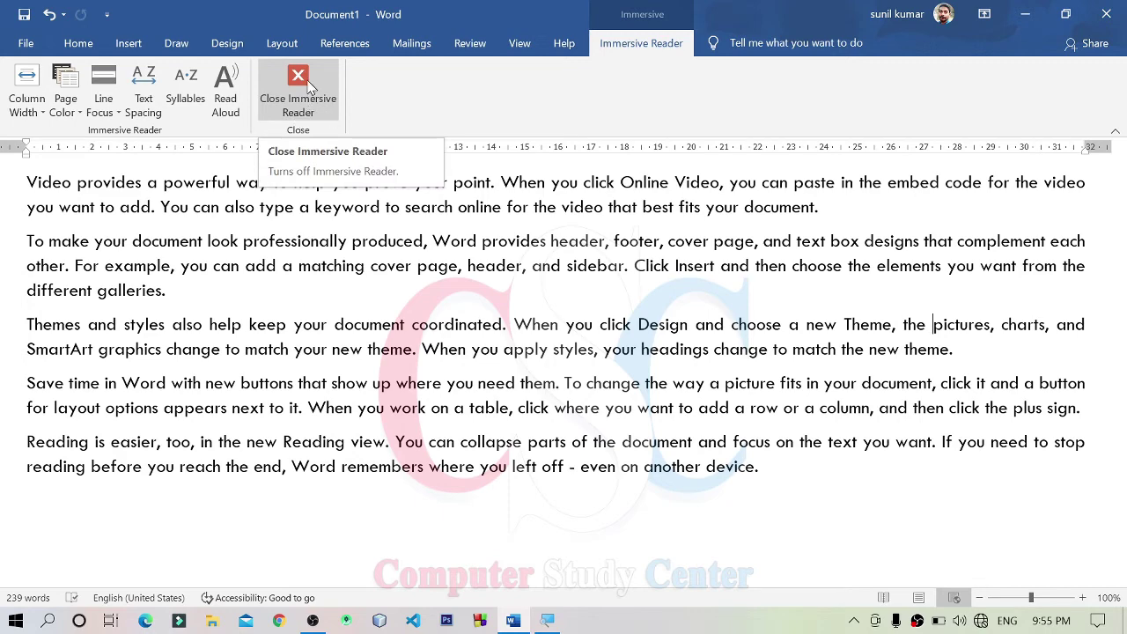
Step: Exit Immersive Reader back to the 130% Print Layout page and show the View options
click(304, 110)
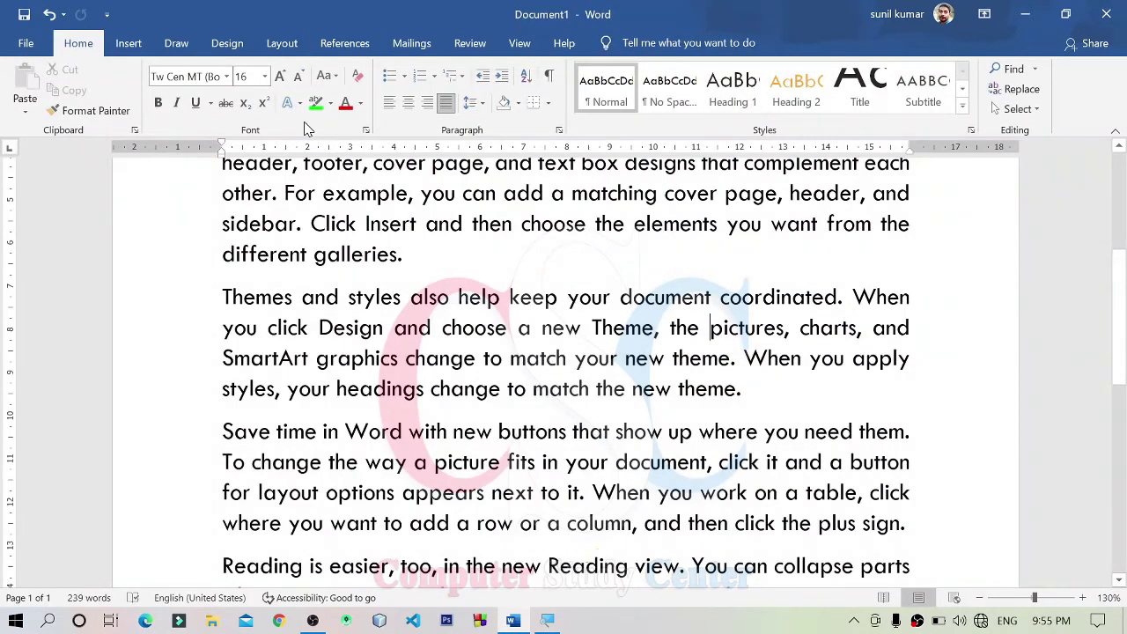
scroll(381, 276, up, 4)
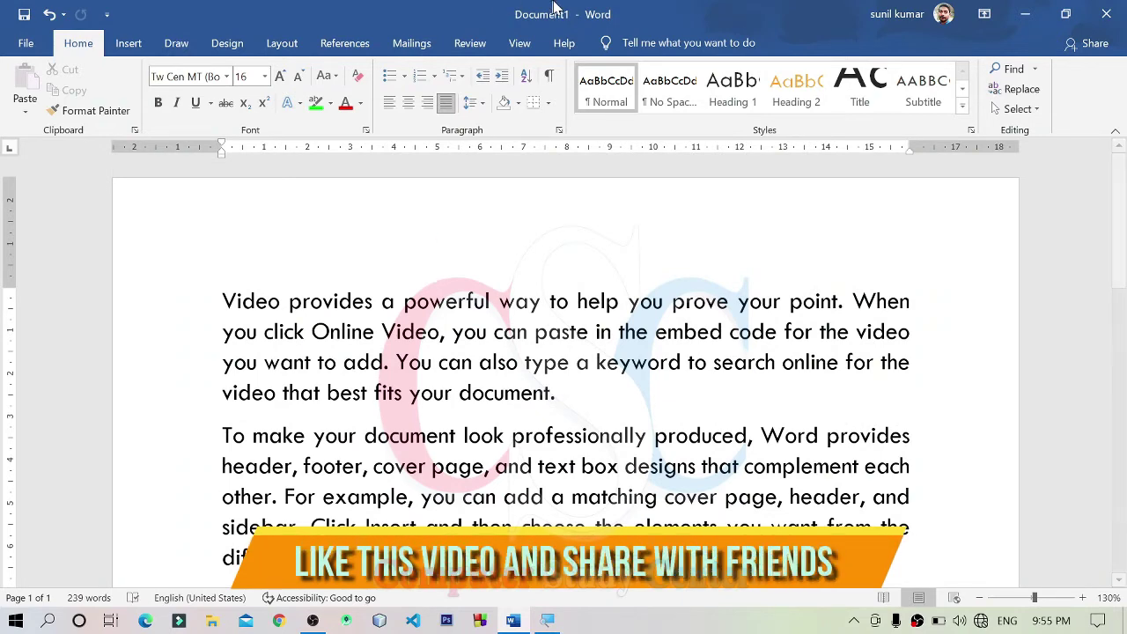
click(520, 43)
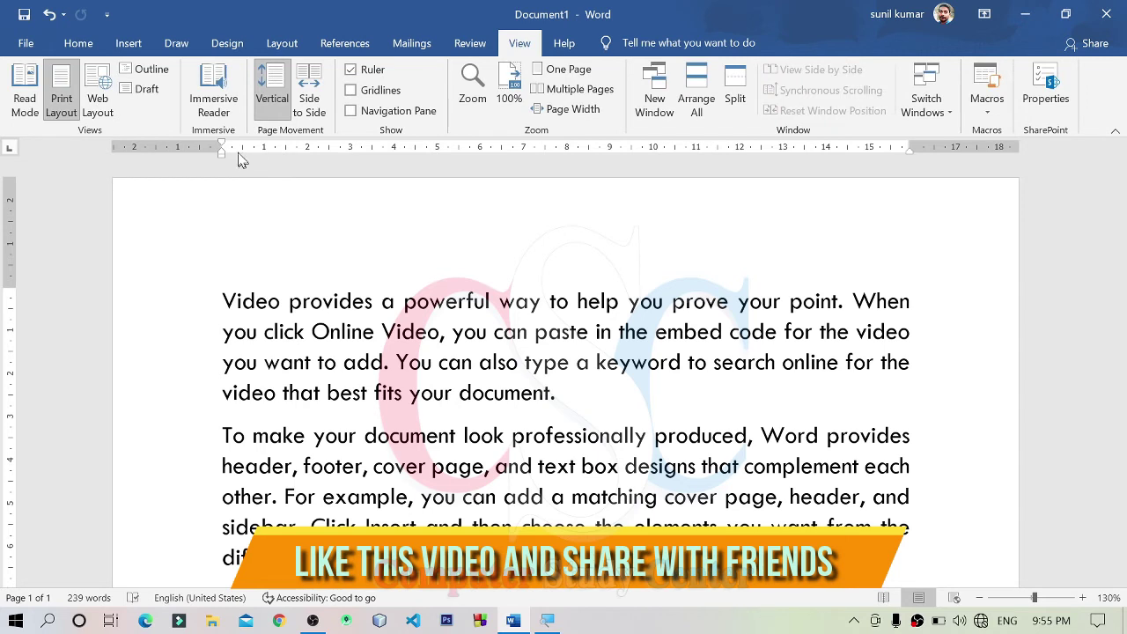